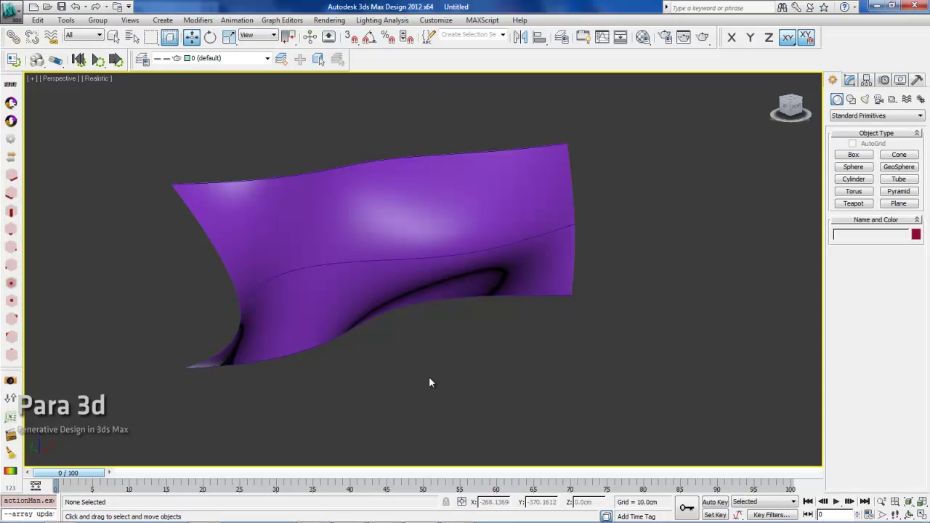
# Set the purple NURBS surface's display lines to Iso Only and deselect the surface.
pyautogui.click(403, 298)
pyautogui.click(399, 347)
pyautogui.click(390, 293)
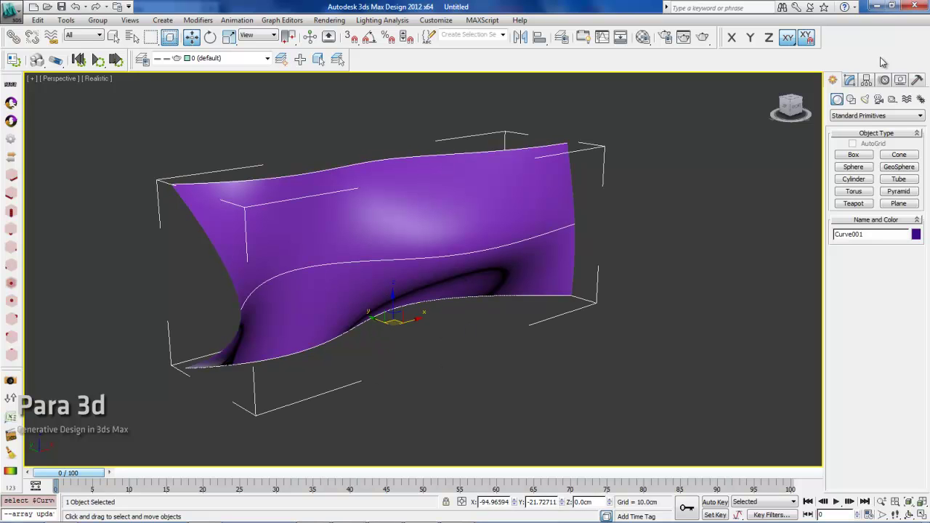
pyautogui.click(852, 81)
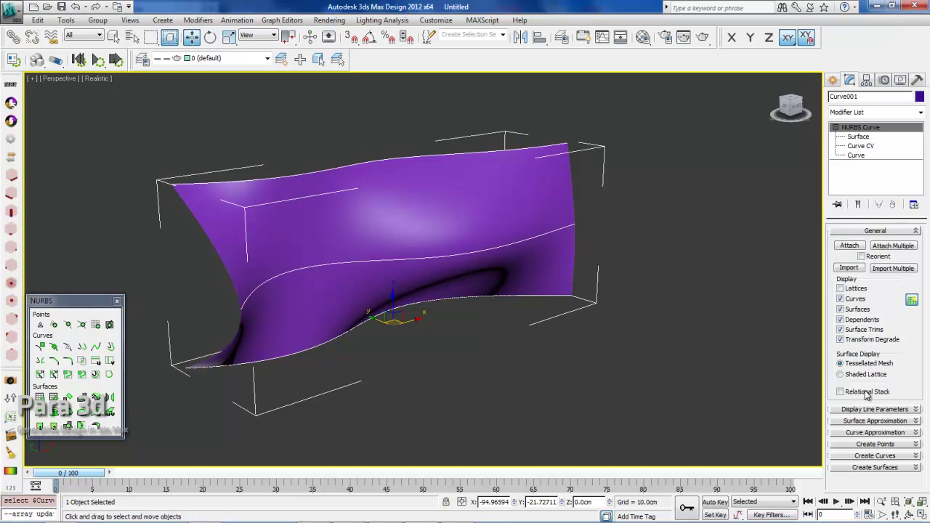
pyautogui.click(849, 410)
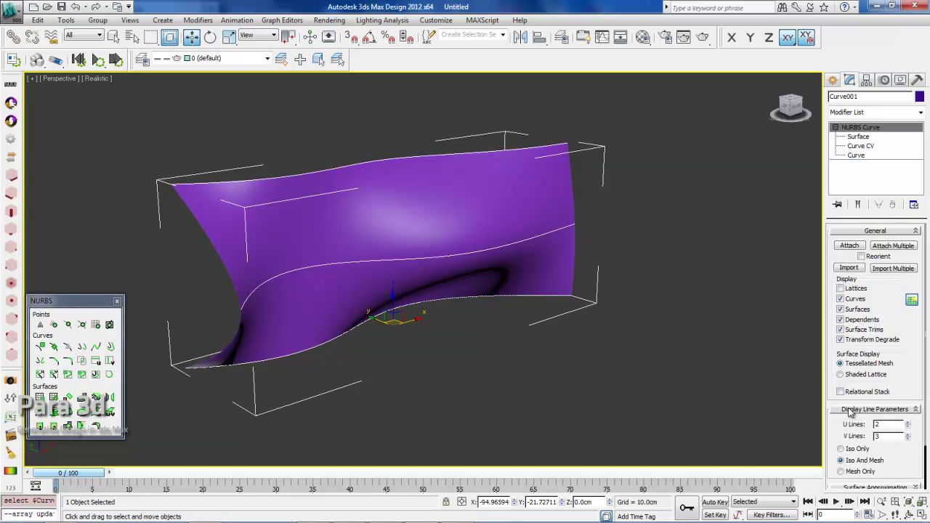
pyautogui.scroll(-2, 848, 421)
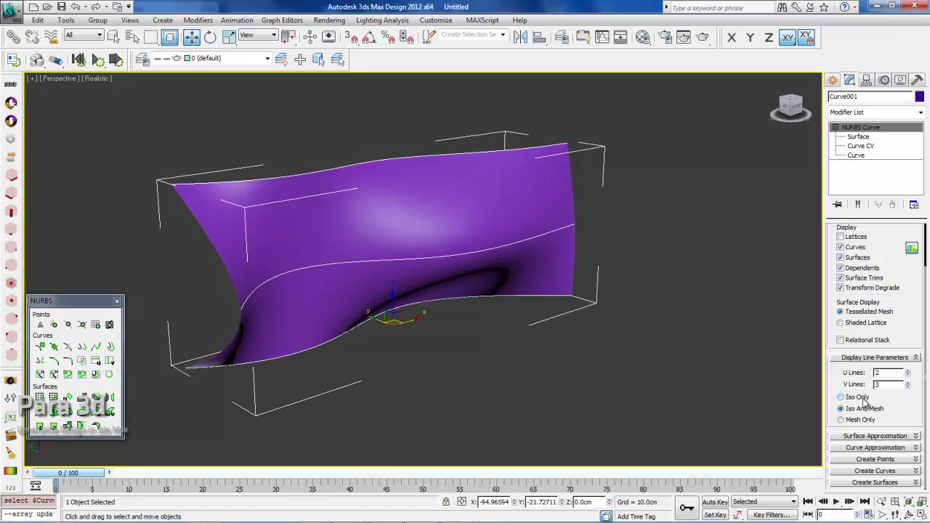
pyautogui.click(856, 398)
pyautogui.moveTo(401, 337); pyautogui.dragTo(392, 307, button='middle')
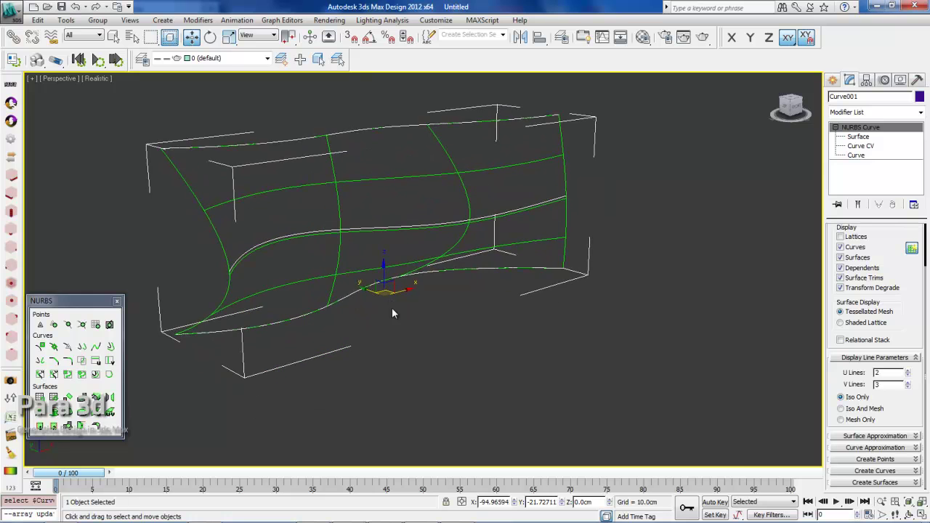
pyautogui.click(500, 339)
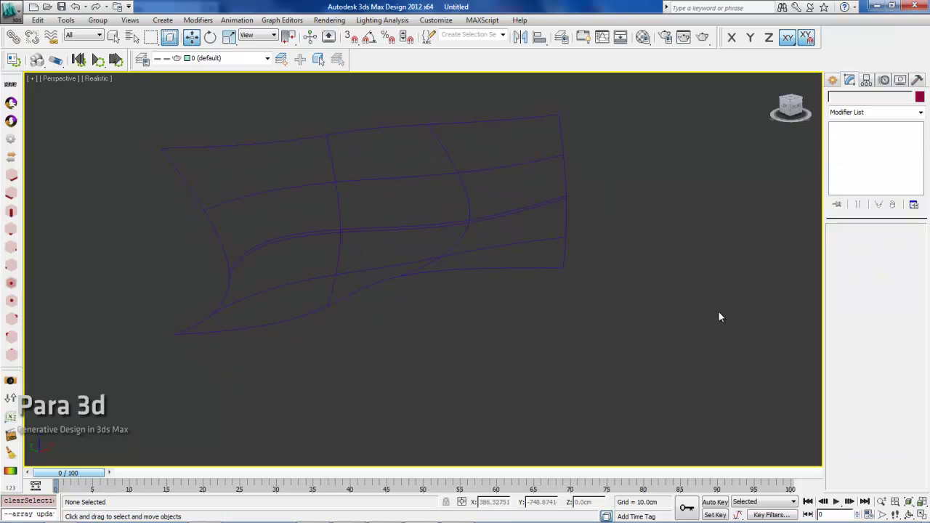
# Draw a box about 97 cm long, 136 cm wide and 9 cm high in front of the NURBS surface.
pyautogui.click(832, 80)
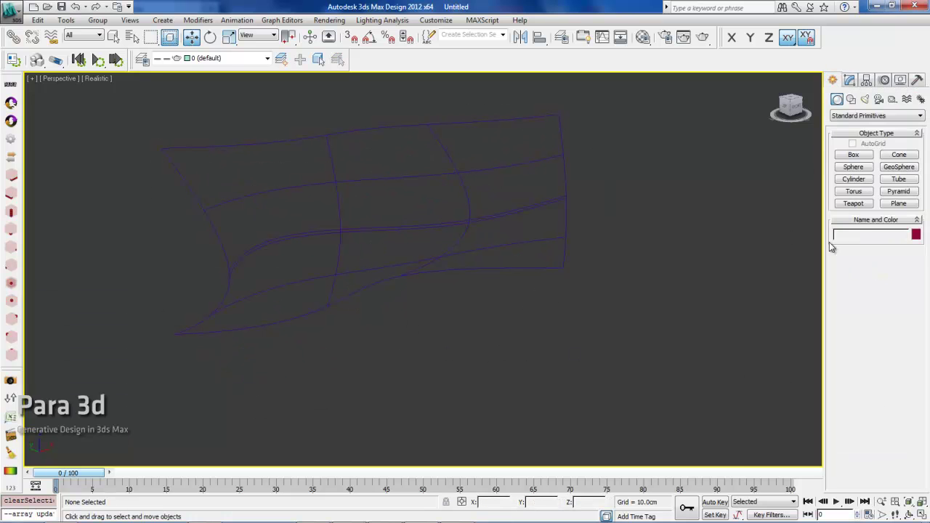
pyautogui.click(854, 155)
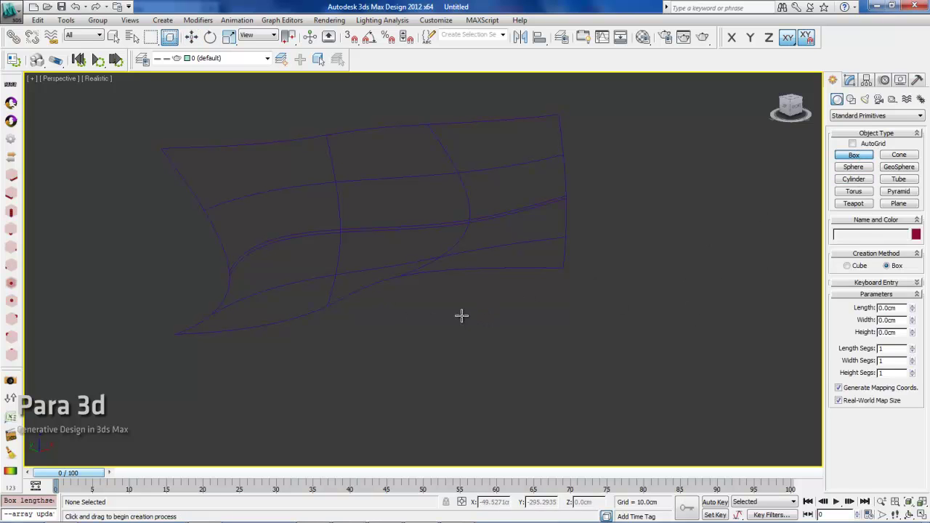
pyautogui.moveTo(461, 316); pyautogui.dragTo(435, 324)
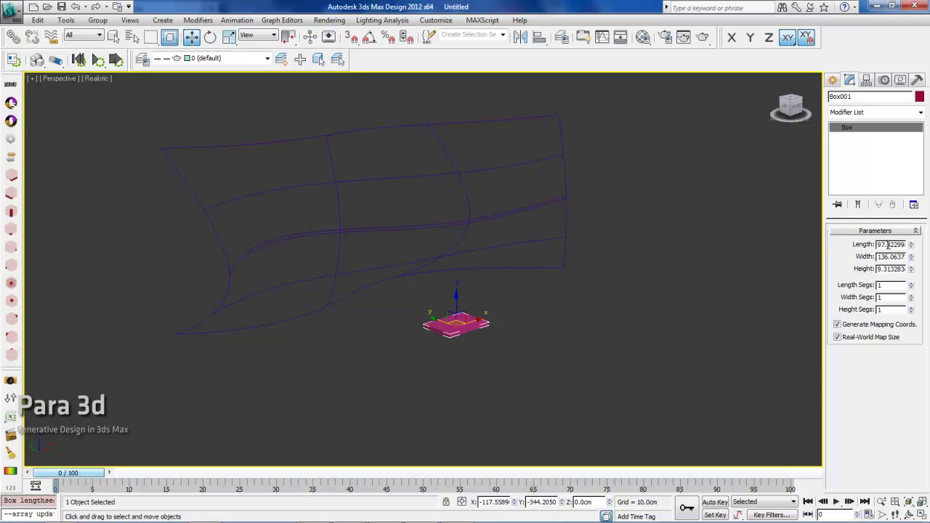
# Set the box's length to 40 cm, width to 20 cm and height to 10 cm.
pyautogui.doubleClick(889, 245)
pyautogui.write('40')
pyautogui.press('Tab')
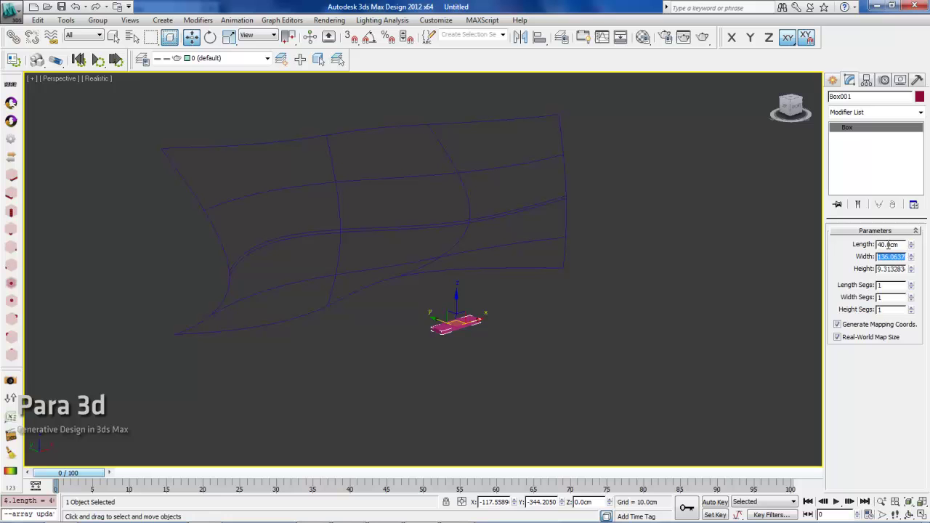
pyautogui.write('20')
pyautogui.press('Tab')
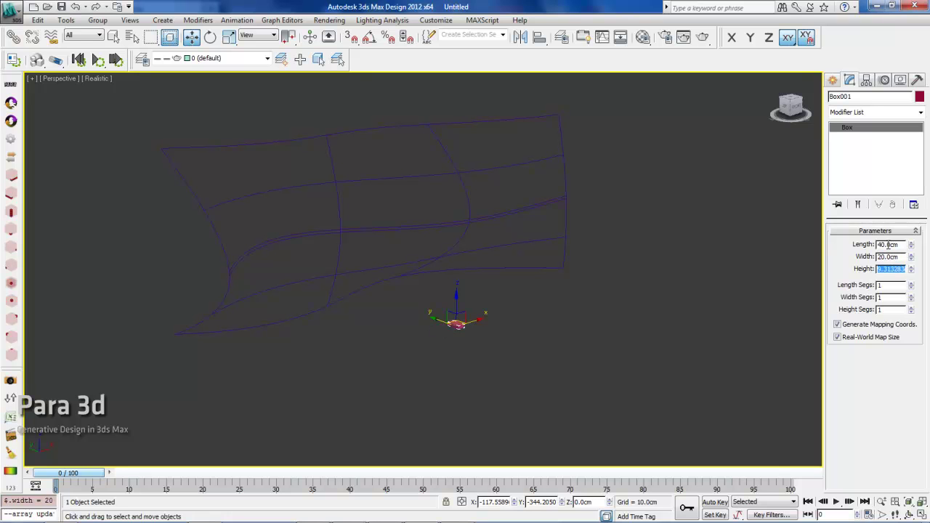
pyautogui.write('10')
pyautogui.press('Return')
pyautogui.scroll(5, 428, 335)
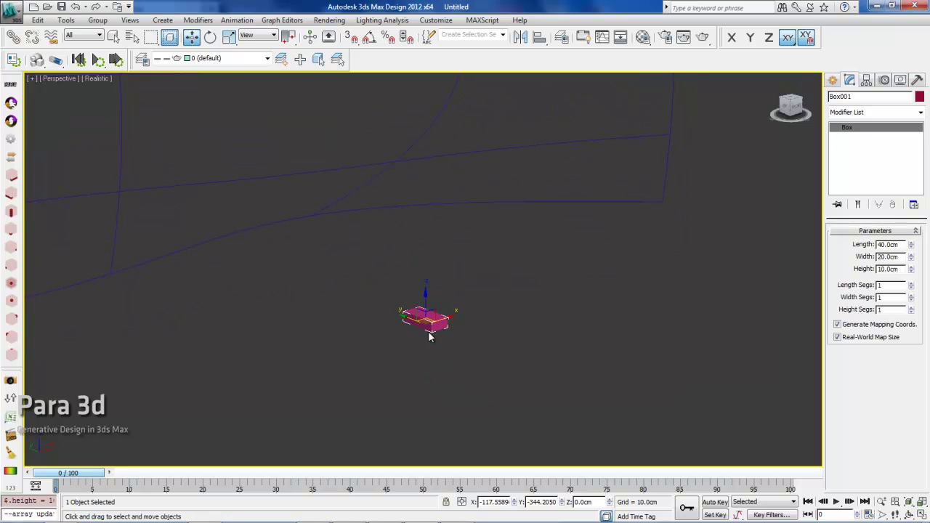
pyautogui.moveTo(429, 336); pyautogui.dragTo(448, 348, button='middle')
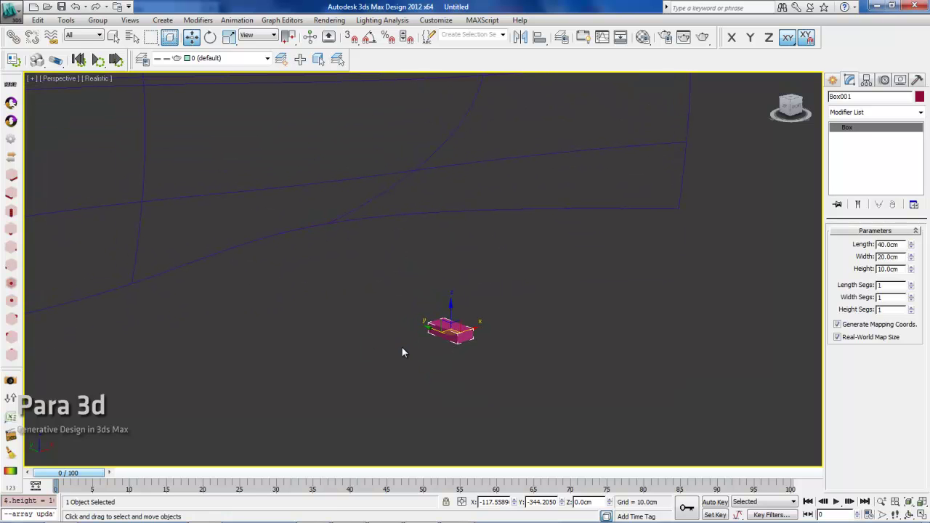
# Create a Para 3d parametric array of copies from the box with array counts 10, 10 and 1.
pyautogui.click(11, 102)
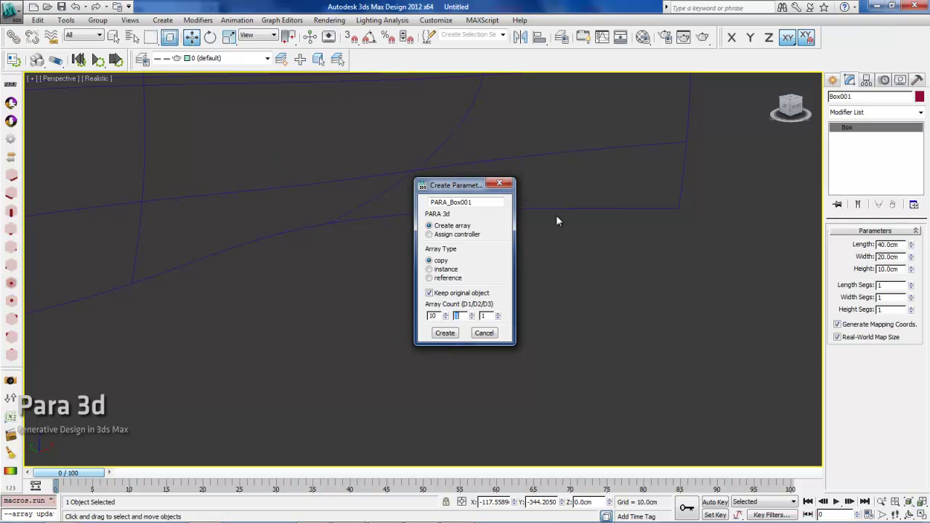
pyautogui.click(438, 315)
pyautogui.click(445, 297)
pyautogui.moveTo(442, 186); pyautogui.dragTo(401, 168)
pyautogui.click(403, 316)
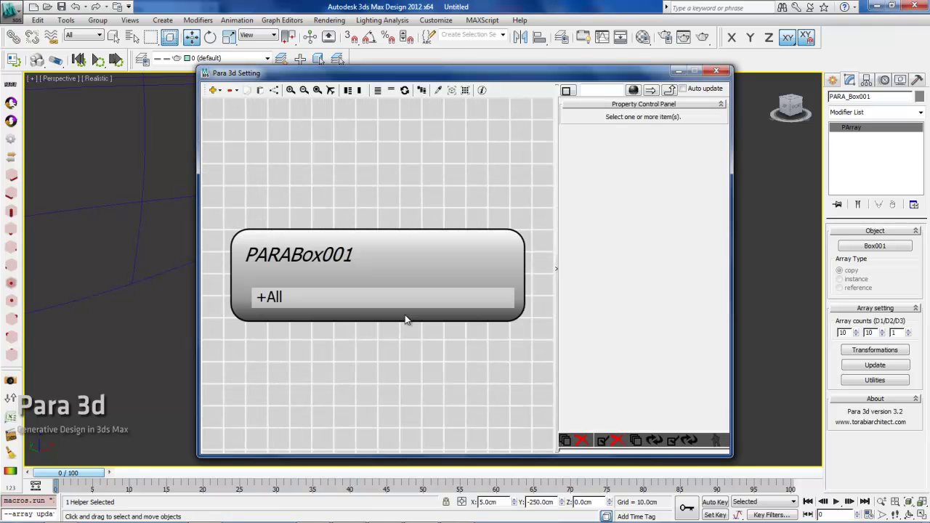
# Change the perspective viewport's shading to Shaded and move the Para 3d settings window clear of the model.
pyautogui.moveTo(275, 78); pyautogui.dragTo(256, 121)
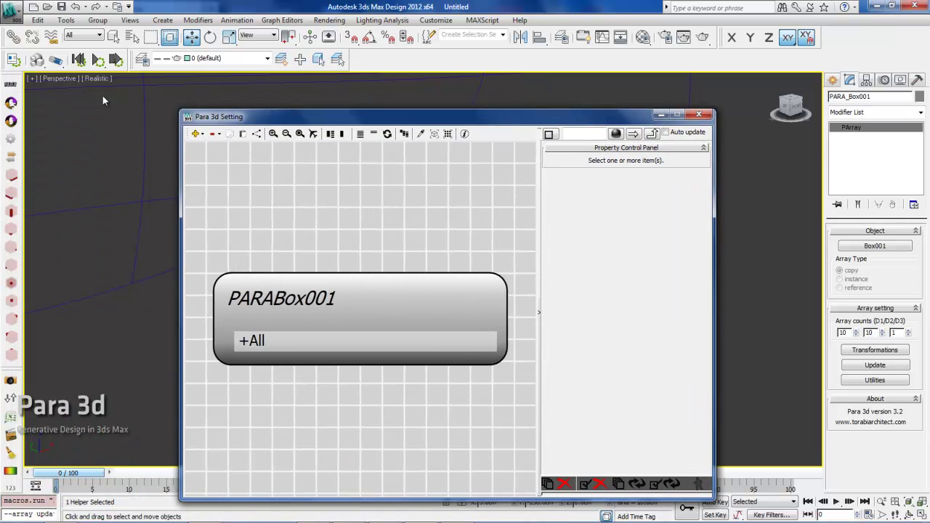
pyautogui.click(95, 78)
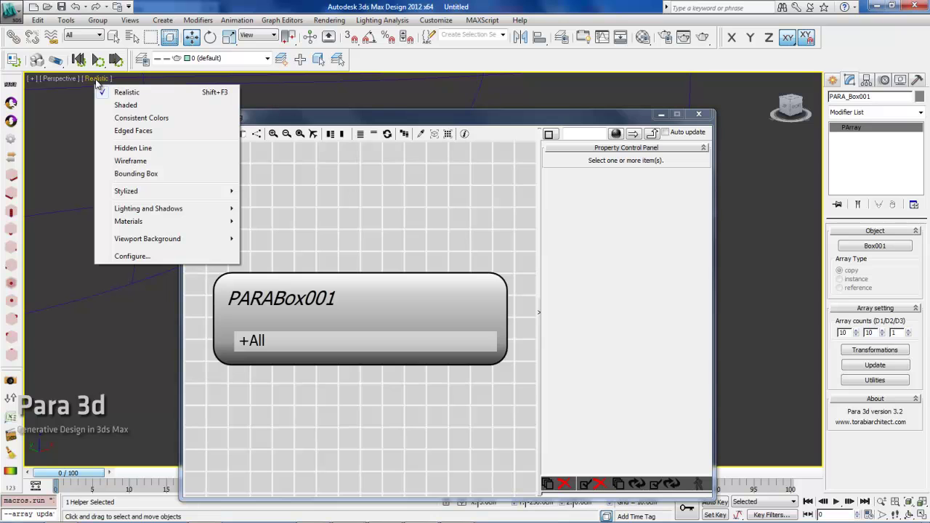
pyautogui.click(127, 106)
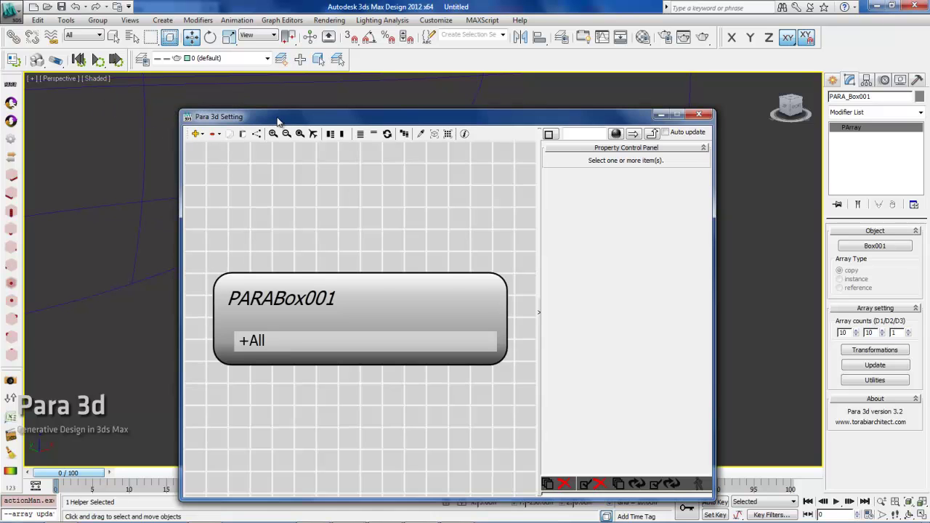
pyautogui.moveTo(280, 119); pyautogui.dragTo(127, 90)
pyautogui.middleClick(669, 303)
pyautogui.scroll(-3, 632, 316)
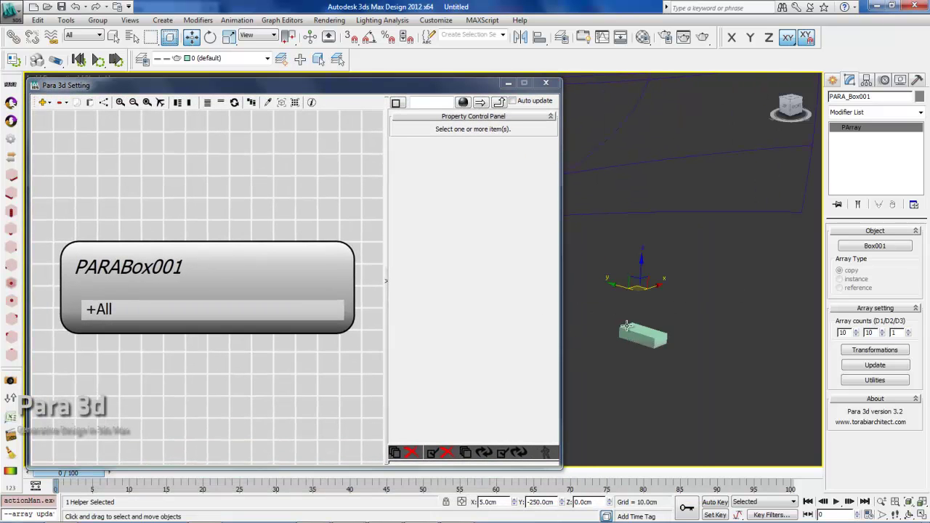
pyautogui.moveTo(622, 324); pyautogui.dragTo(643, 323, button='middle')
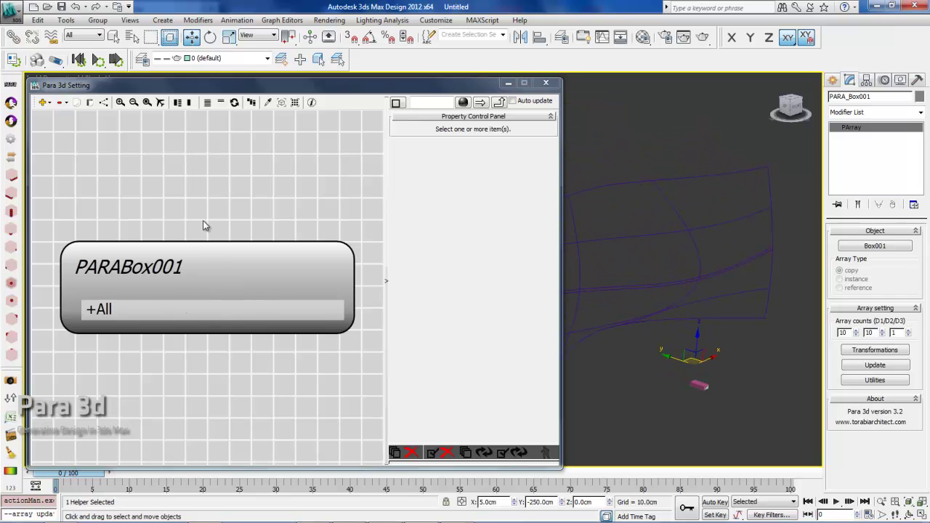
# Expand the PARABox001 node's All and Position groups to expose the X, Y and Z position parameters.
pyautogui.moveTo(203, 225); pyautogui.dragTo(190, 153, button='middle')
pyautogui.click(165, 254)
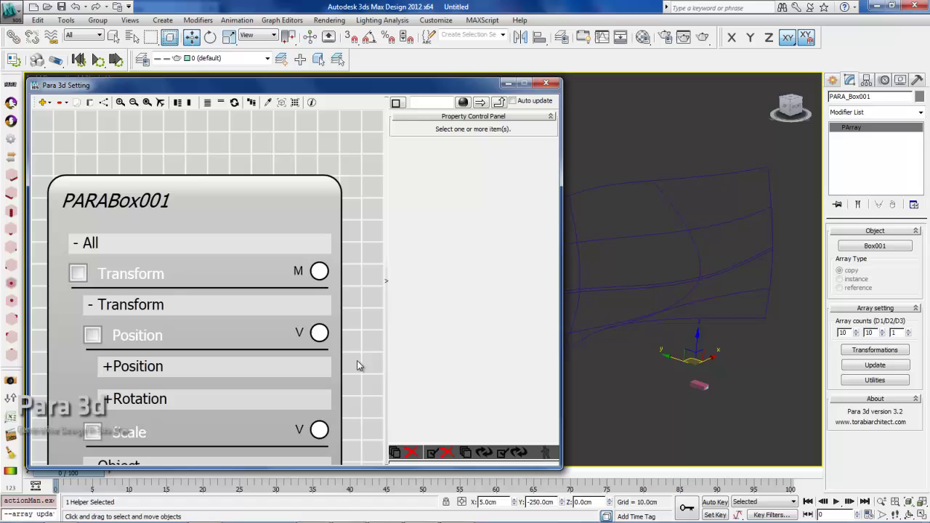
pyautogui.moveTo(357, 309); pyautogui.dragTo(281, 314, button='middle')
pyautogui.scroll(-2, 317, 269)
pyautogui.scroll(1, 335, 304)
pyautogui.click(153, 225)
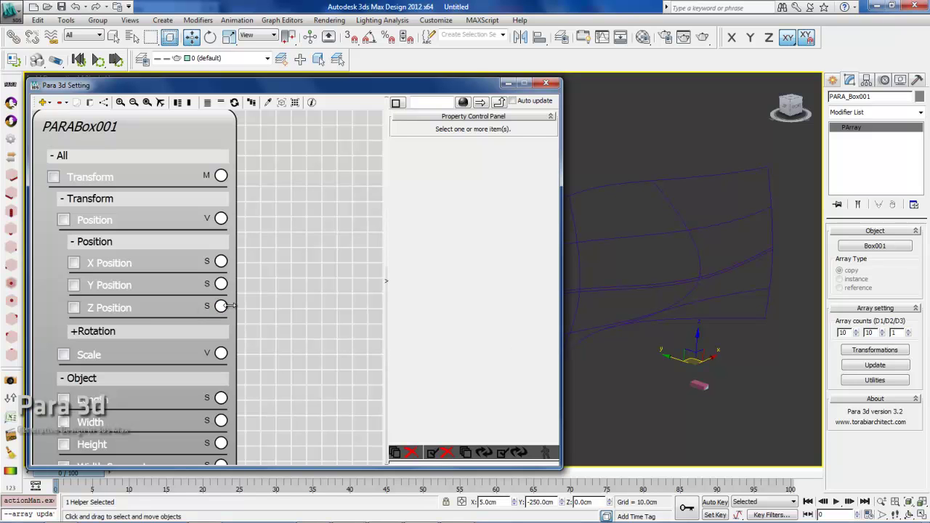
pyautogui.scroll(3, 264, 298)
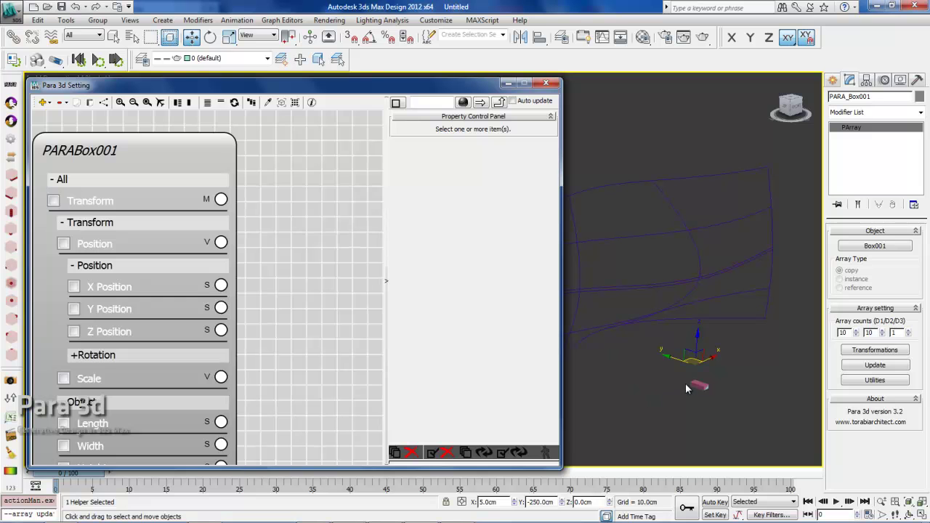
pyautogui.moveTo(265, 290); pyautogui.dragTo(253, 244, button='middle')
pyautogui.scroll(-1, 263, 243)
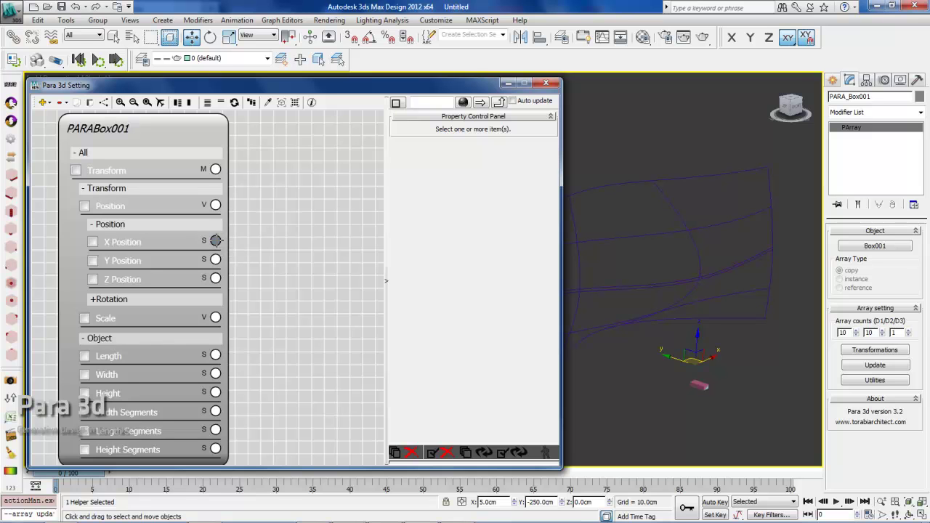
# Enable the array's X Position parameter and assign a Convert Controller from the controller library to it.
pyautogui.click(93, 242)
pyautogui.click(545, 143)
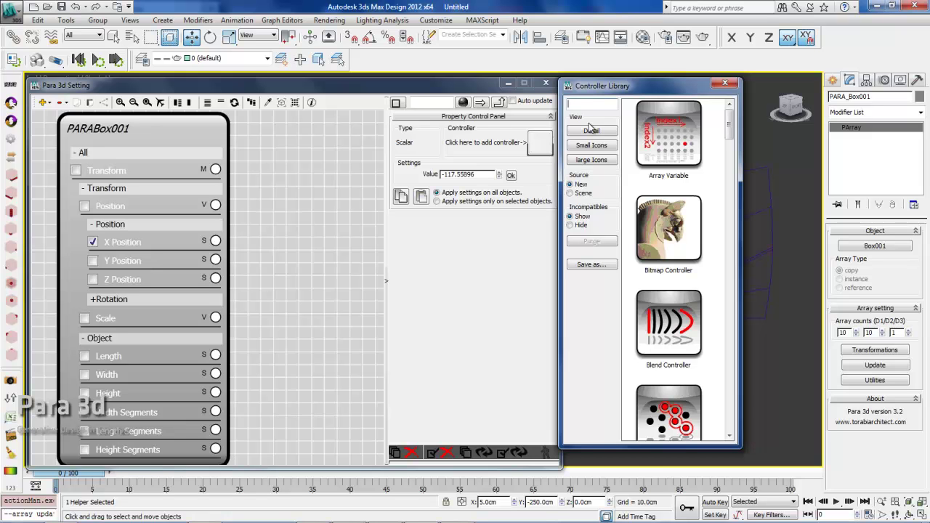
pyautogui.write('CONVER')
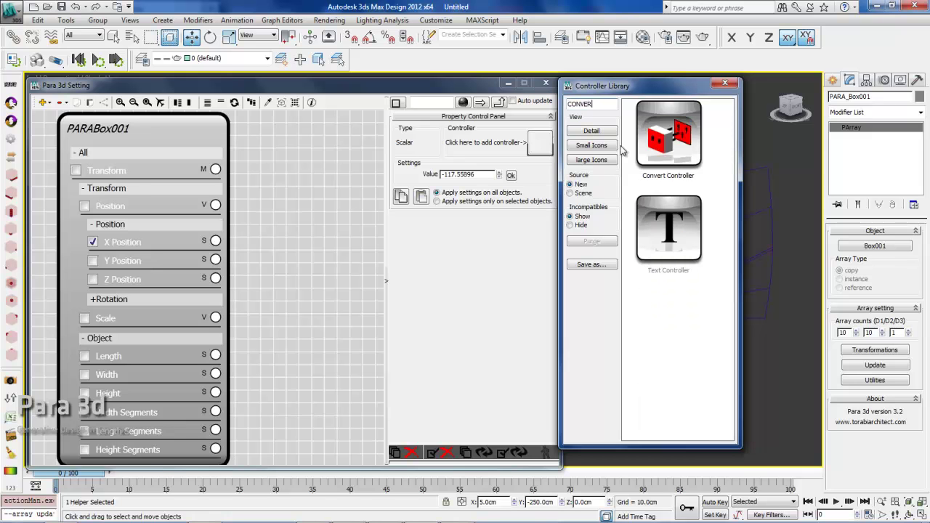
pyautogui.moveTo(607, 88); pyautogui.dragTo(605, 141)
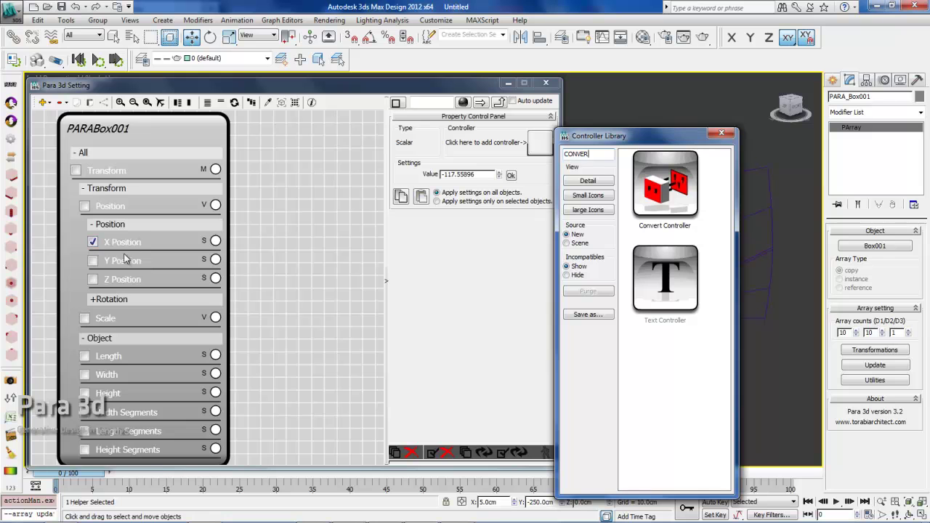
pyautogui.moveTo(667, 202); pyautogui.dragTo(542, 149)
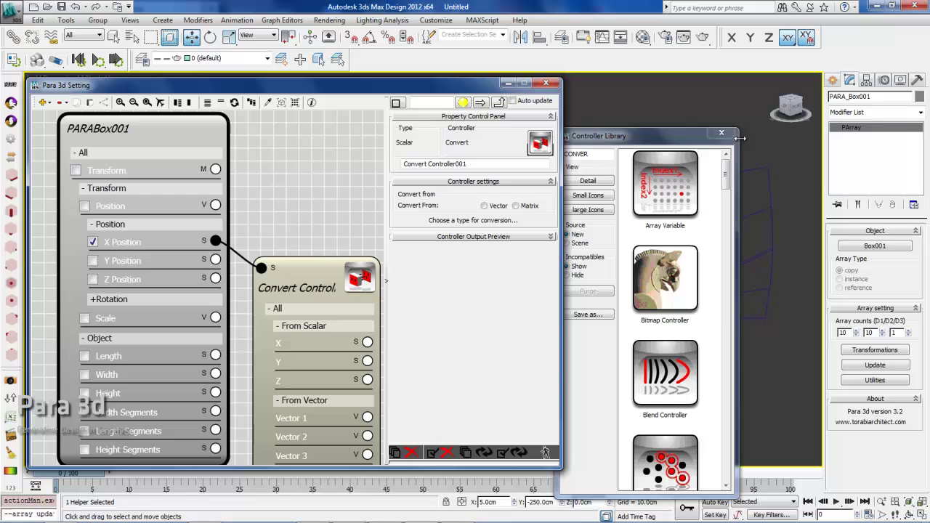
pyautogui.click(722, 133)
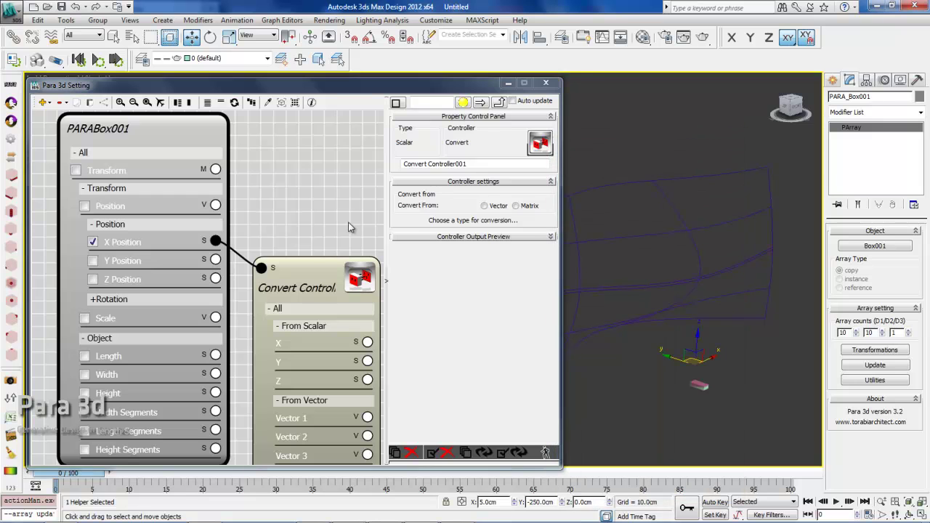
# Set the Convert Controller to convert from Vector to the X component.
pyautogui.click(491, 208)
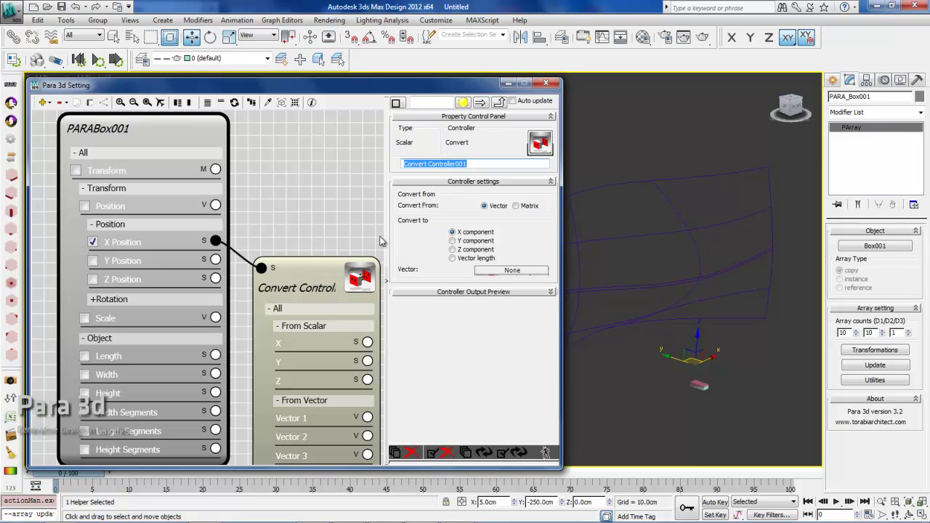
pyautogui.moveTo(301, 228); pyautogui.dragTo(192, 193, button='middle')
pyautogui.scroll(-4, 305, 257)
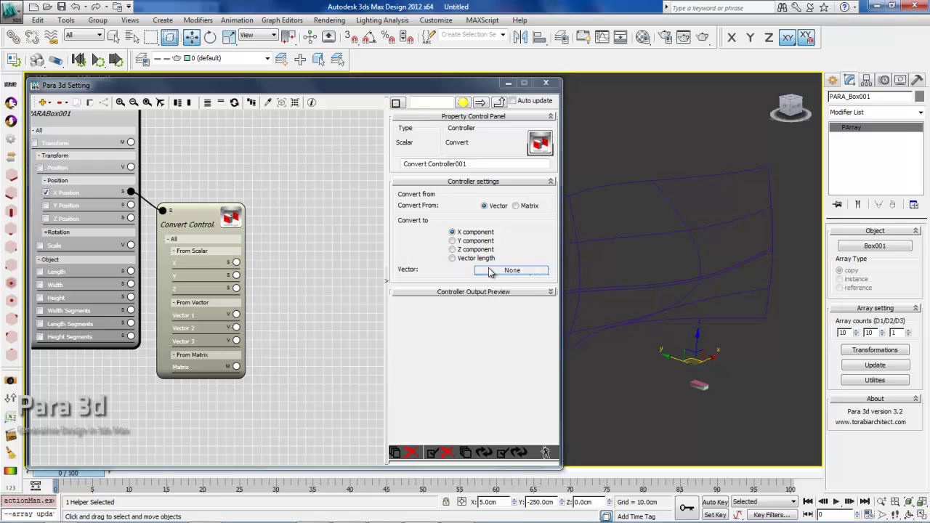
# Assign a Surface Controller from the controller library as the Convert Controller's vector input and select its node.
pyautogui.click(512, 270)
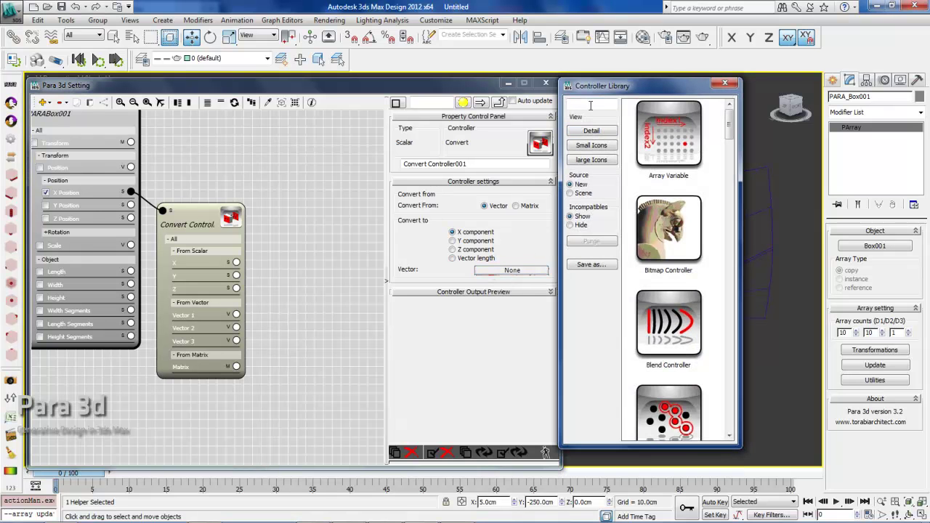
pyautogui.click(579, 106)
pyautogui.write('SURF')
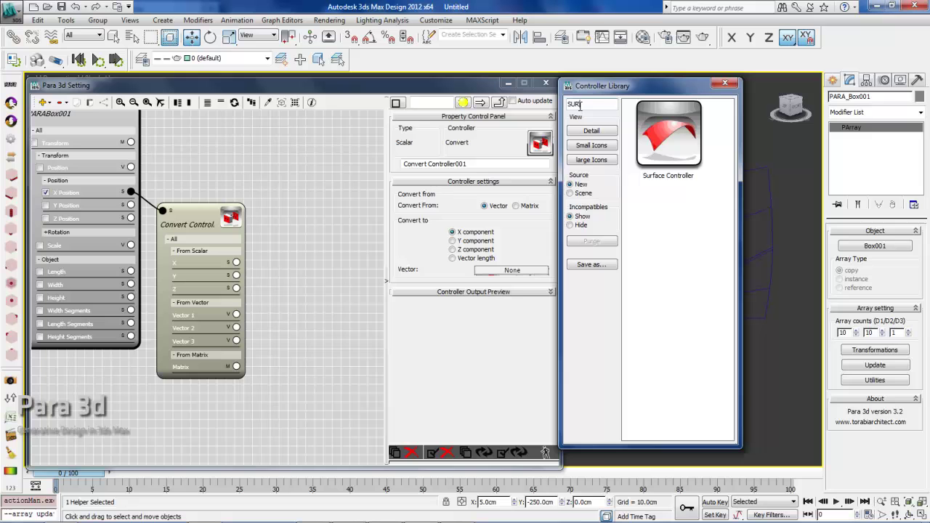
pyautogui.moveTo(657, 149); pyautogui.dragTo(512, 271)
pyautogui.click(724, 82)
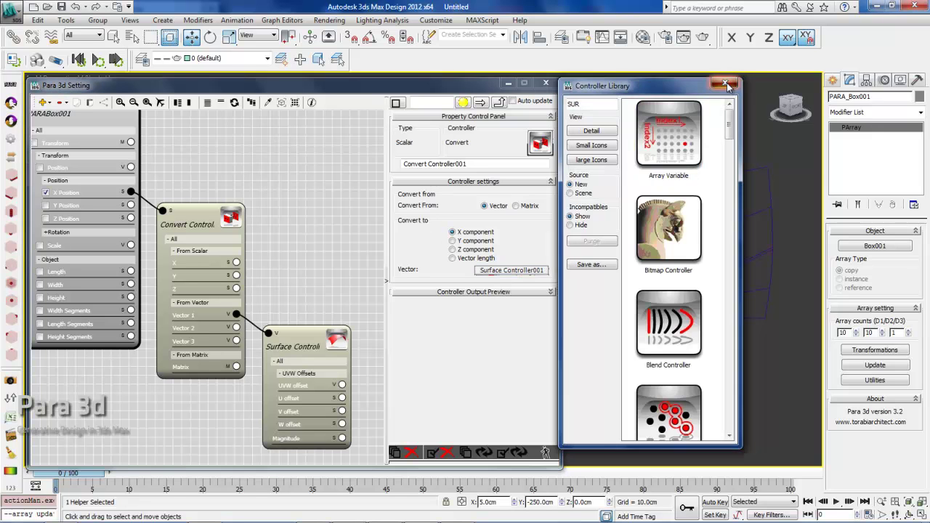
pyautogui.moveTo(346, 292); pyautogui.dragTo(324, 255, button='middle')
pyautogui.click(278, 313)
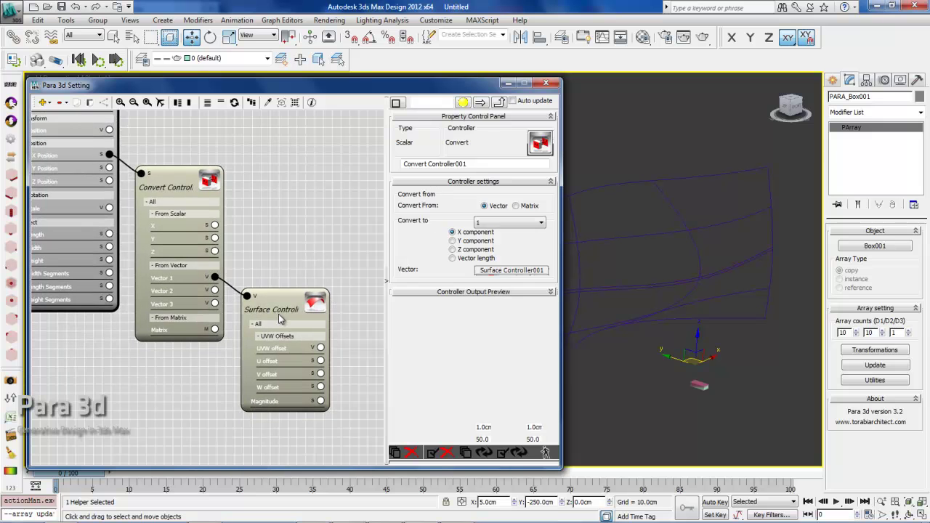
# Pick the NURBS surface Curve001 in the viewport as the Surface Controller's surface.
pyautogui.moveTo(336, 90); pyautogui.dragTo(182, 87)
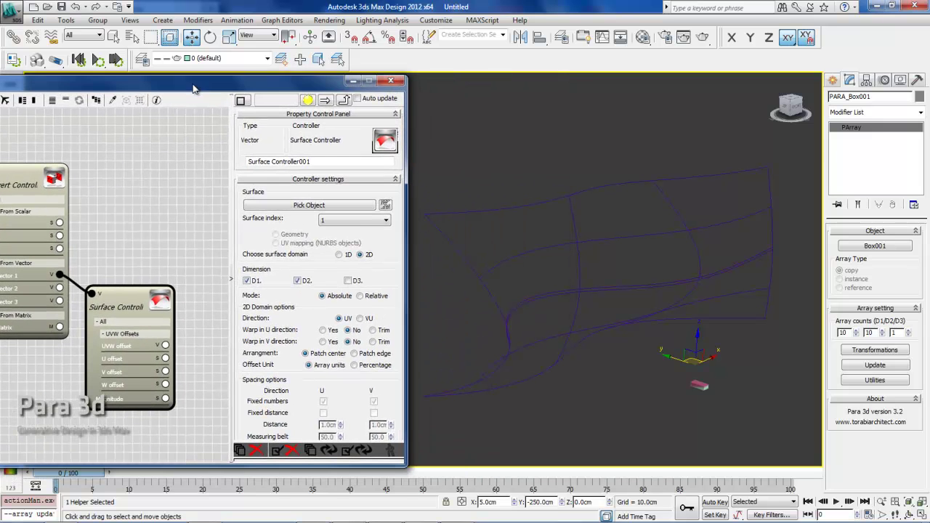
pyautogui.moveTo(270, 392); pyautogui.dragTo(249, 384)
pyautogui.click(292, 192)
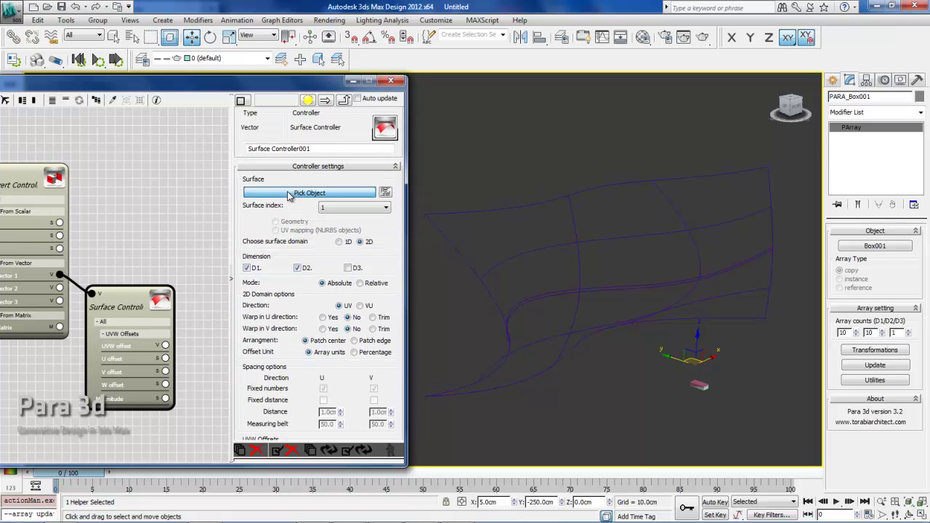
pyautogui.click(577, 289)
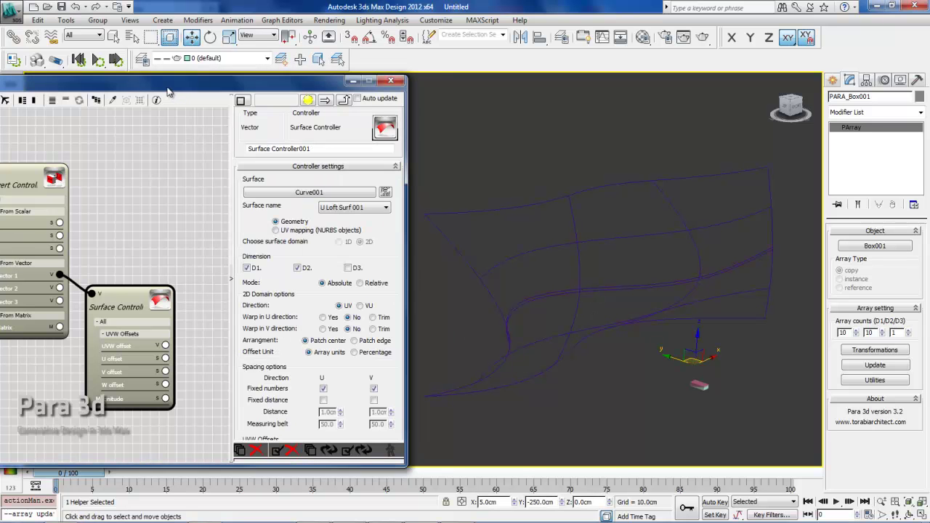
# Copy the Convert Controller node and paste the duplicate below the original in the node graph.
pyautogui.moveTo(168, 90); pyautogui.dragTo(399, 101)
pyautogui.moveTo(334, 228); pyautogui.dragTo(374, 284, button='middle')
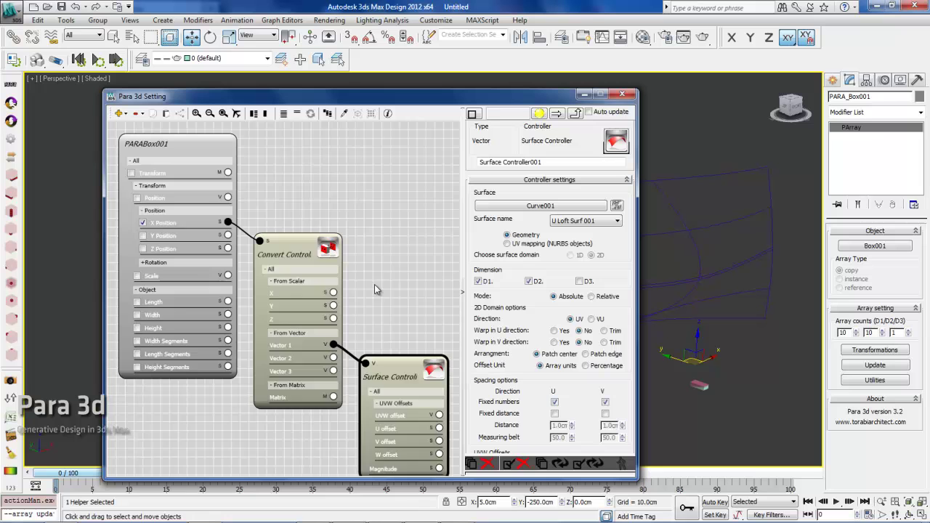
pyautogui.scroll(-1, 364, 275)
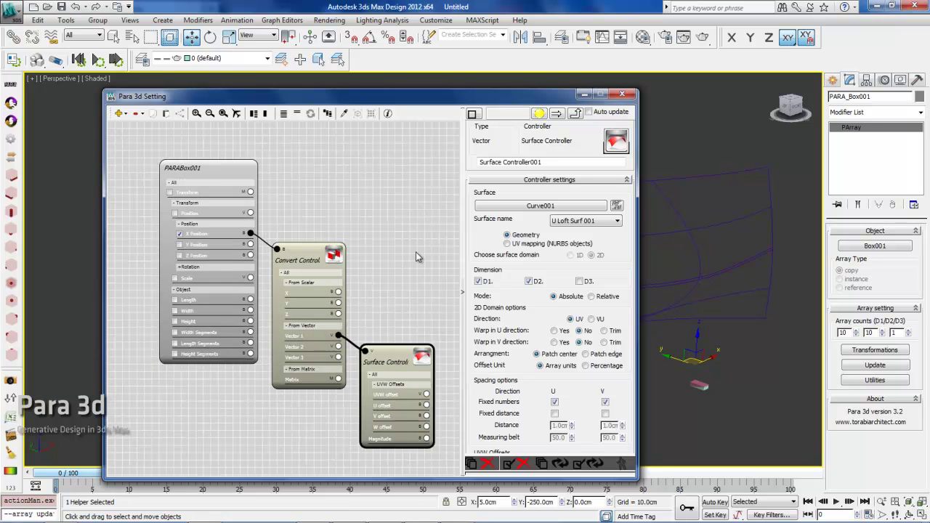
pyautogui.click(300, 266)
pyautogui.rightClick(301, 261)
pyautogui.click(328, 292)
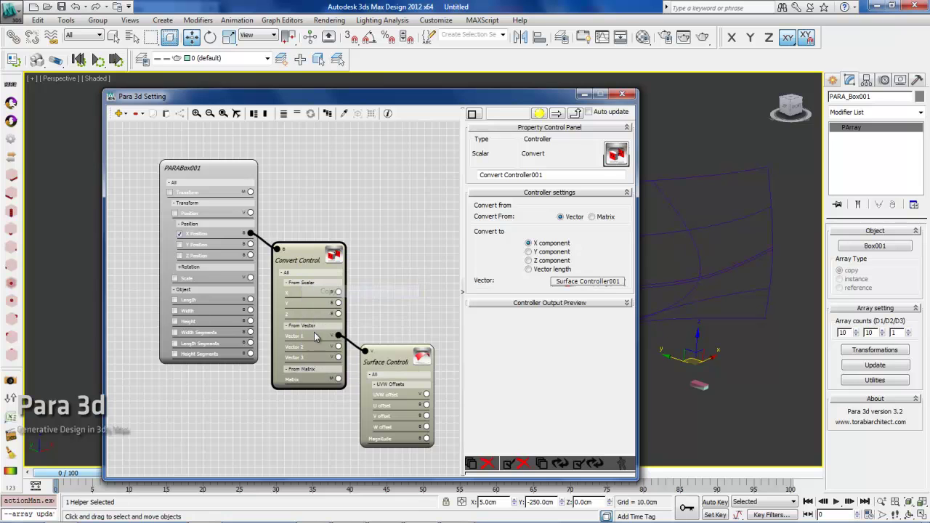
pyautogui.click(285, 414)
pyautogui.rightClick(290, 407)
pyautogui.click(305, 426)
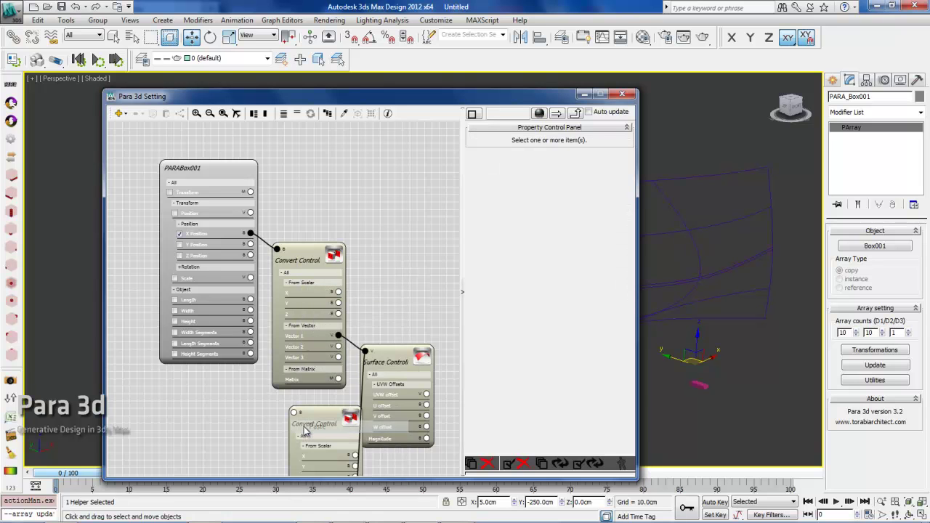
# Connect the duplicated Convert Controller to the array's Y Position and set it to output the Y component.
pyautogui.click(322, 430)
pyautogui.click(294, 412)
pyautogui.moveTo(321, 425); pyautogui.dragTo(306, 411)
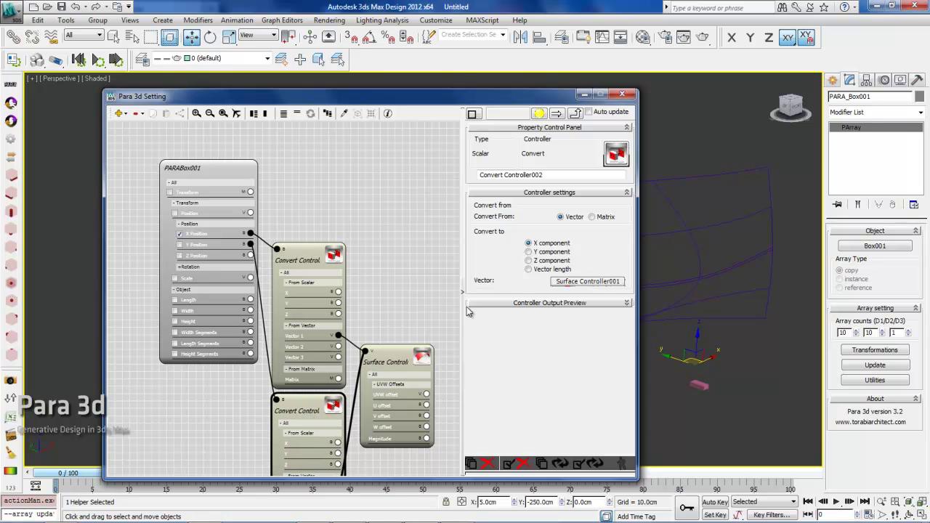
pyautogui.click(549, 253)
pyautogui.moveTo(227, 99); pyautogui.dragTo(138, 85)
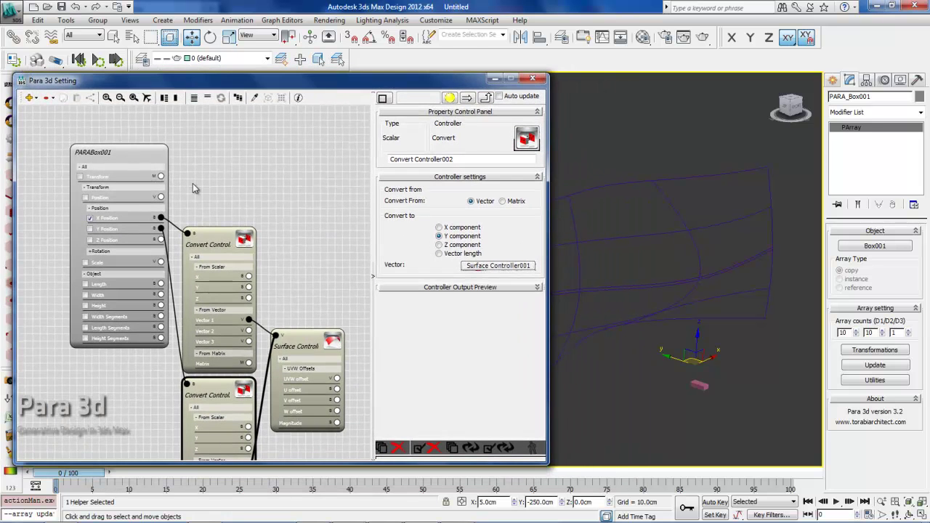
# Select both Convert Controllers together and update the array so the boxes follow the surface in X and Y.
pyautogui.keyDown('ctrl'); pyautogui.click(234, 239); pyautogui.keyUp('ctrl')
pyautogui.click(237, 206)
pyautogui.moveTo(222, 200); pyautogui.dragTo(208, 405)
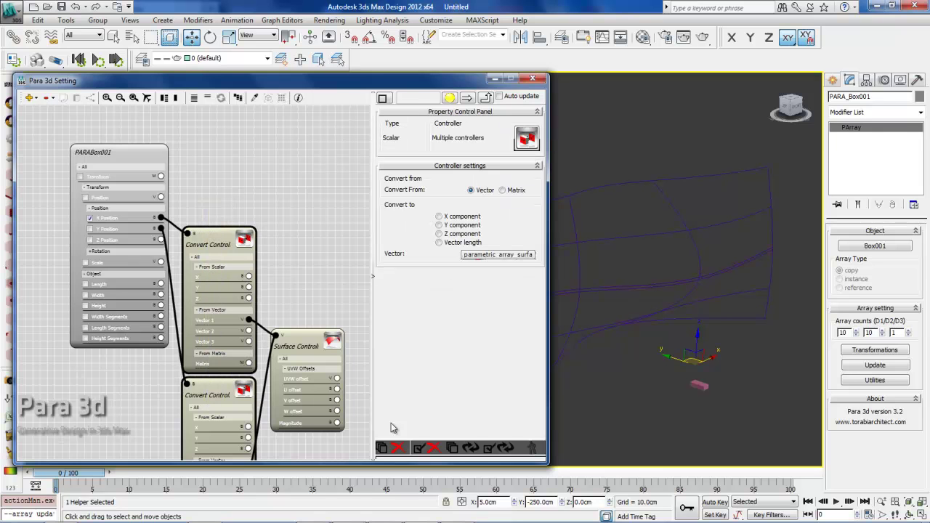
pyautogui.click(497, 447)
pyautogui.moveTo(606, 347); pyautogui.dragTo(673, 385, button='middle')
pyautogui.scroll(-3, 644, 375)
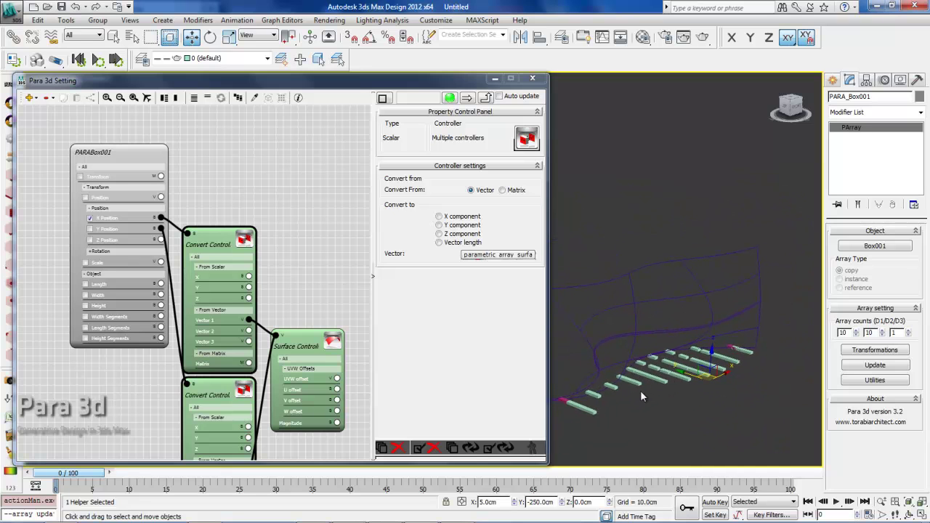
pyautogui.moveTo(640, 390); pyautogui.dragTo(604, 375, button='middle')
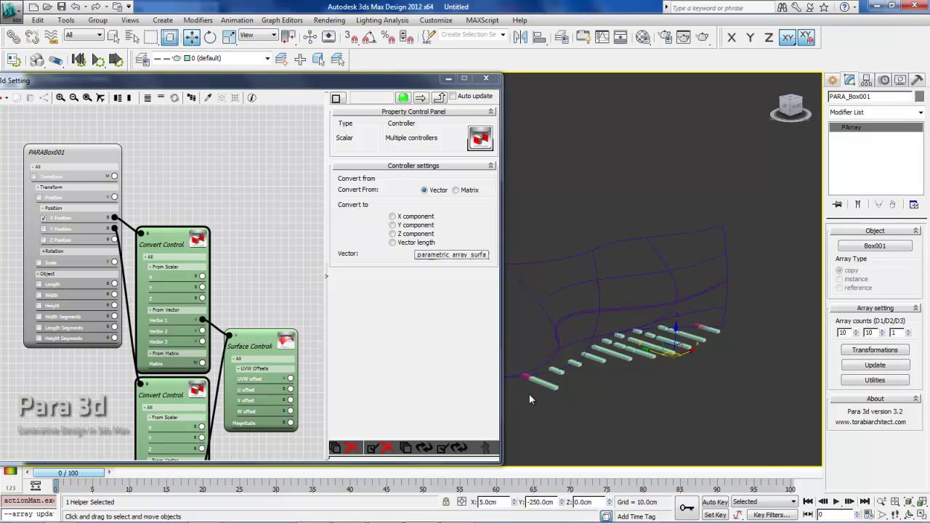
# Enable only the array's Z Position parameter and assign a Linear Controller from the controller library to it.
pyautogui.moveTo(176, 181); pyautogui.dragTo(271, 187, button='middle')
pyautogui.scroll(1, 218, 210)
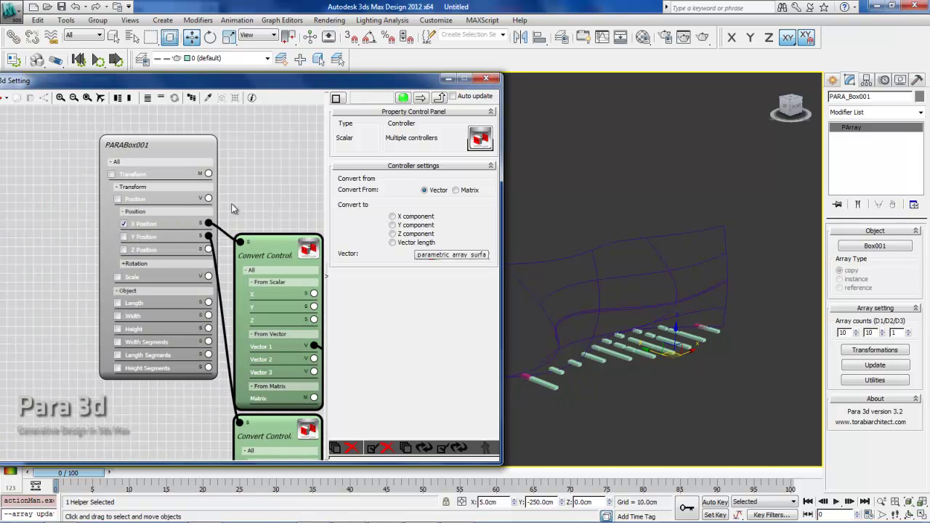
pyautogui.moveTo(128, 148); pyautogui.dragTo(71, 151)
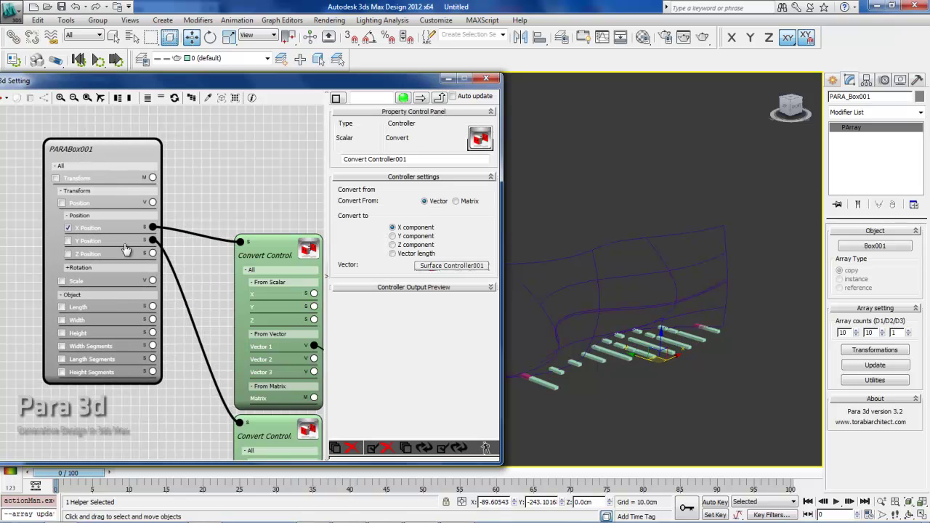
pyautogui.moveTo(189, 273); pyautogui.dragTo(142, 212, button='middle')
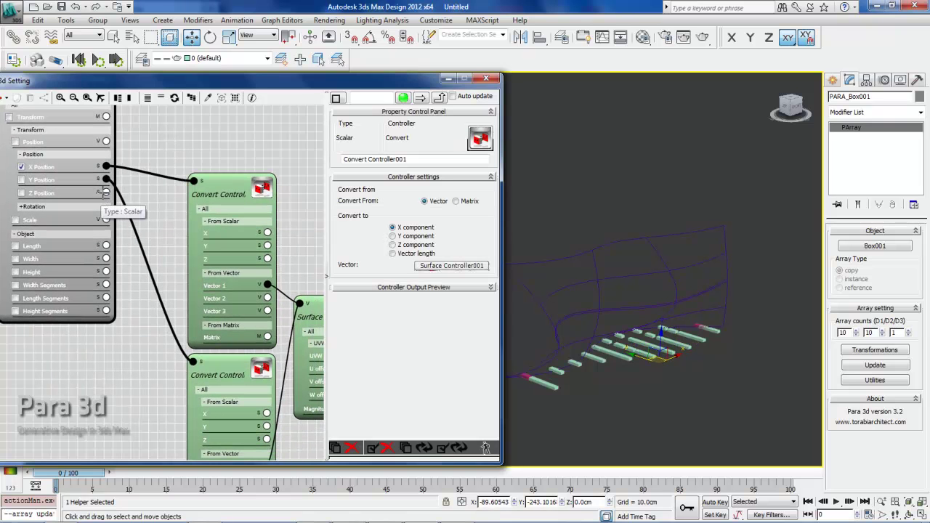
pyautogui.click(22, 173)
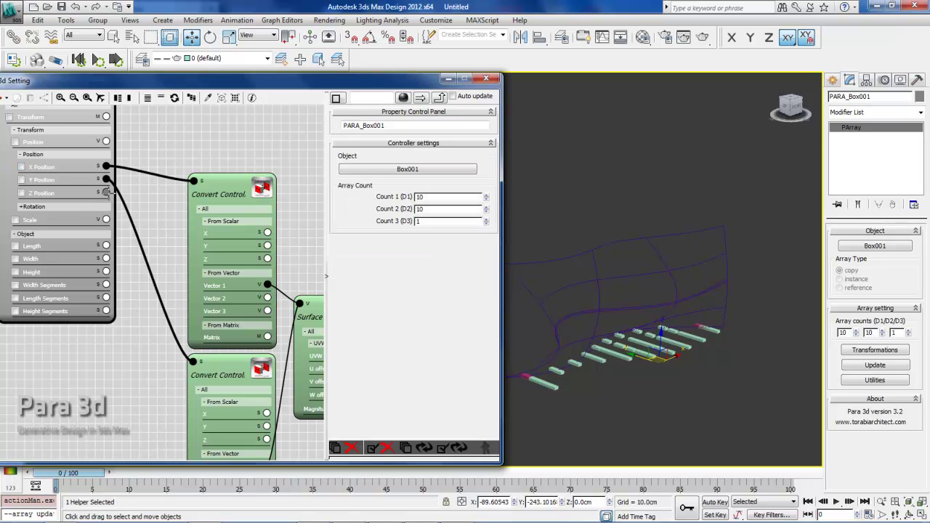
pyautogui.moveTo(106, 191); pyautogui.dragTo(154, 320)
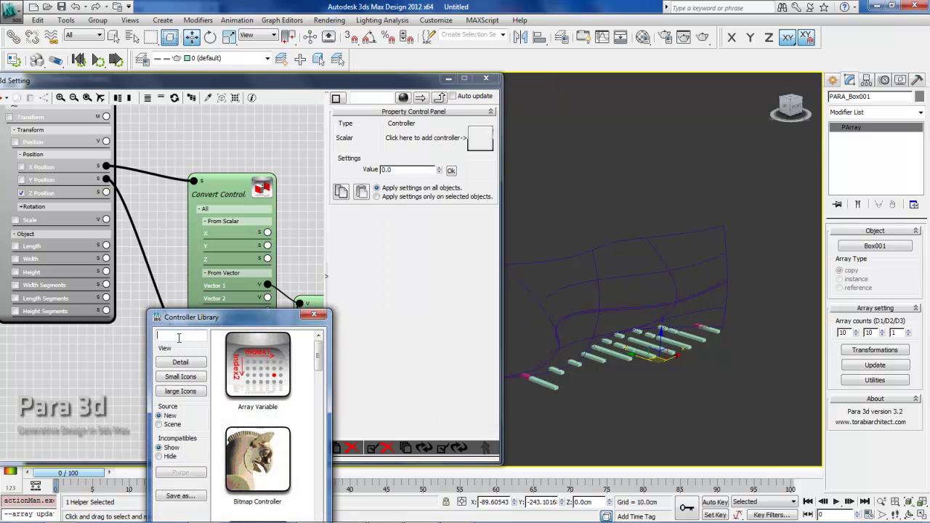
pyautogui.write('LIN')
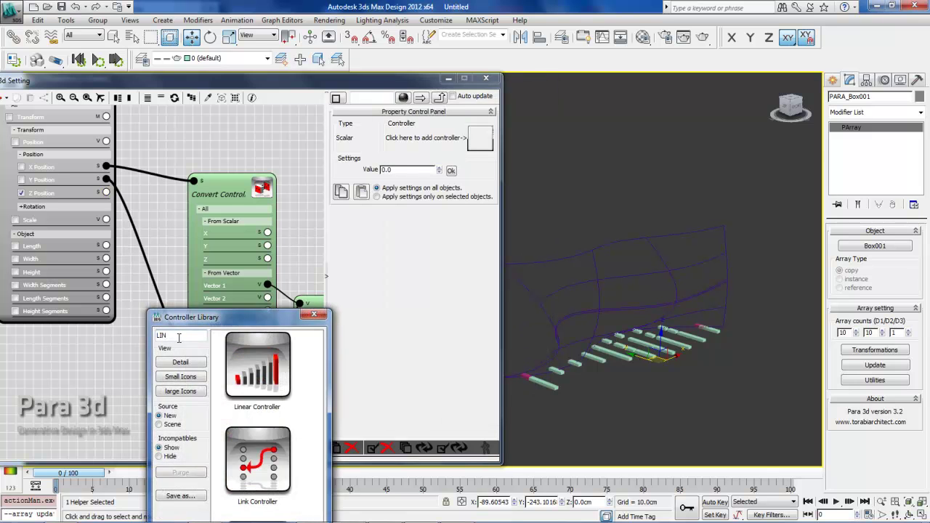
pyautogui.doubleClick(242, 362)
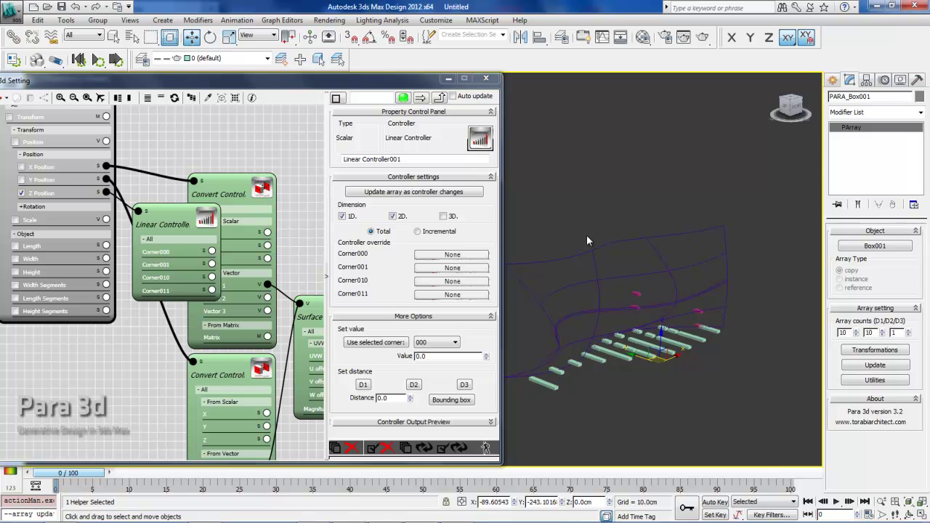
pyautogui.moveTo(175, 222); pyautogui.dragTo(177, 242)
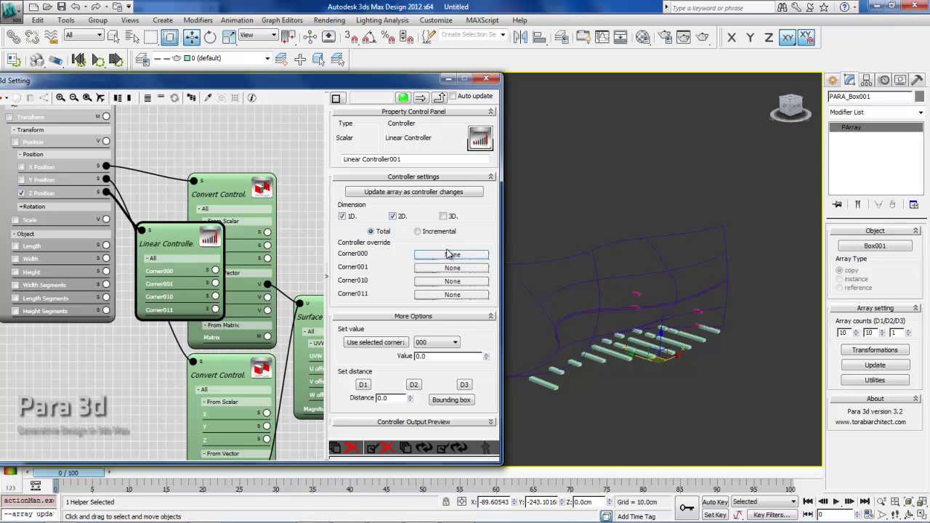
# Turn off the Linear Controller's 1D dimension, make it incremental and set its D2 distance to 11.
pyautogui.click(342, 216)
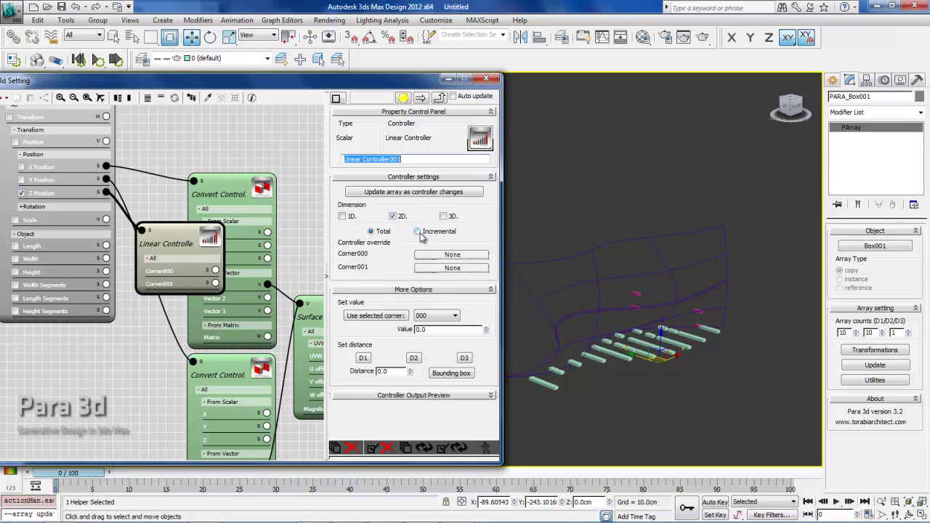
pyautogui.click(419, 233)
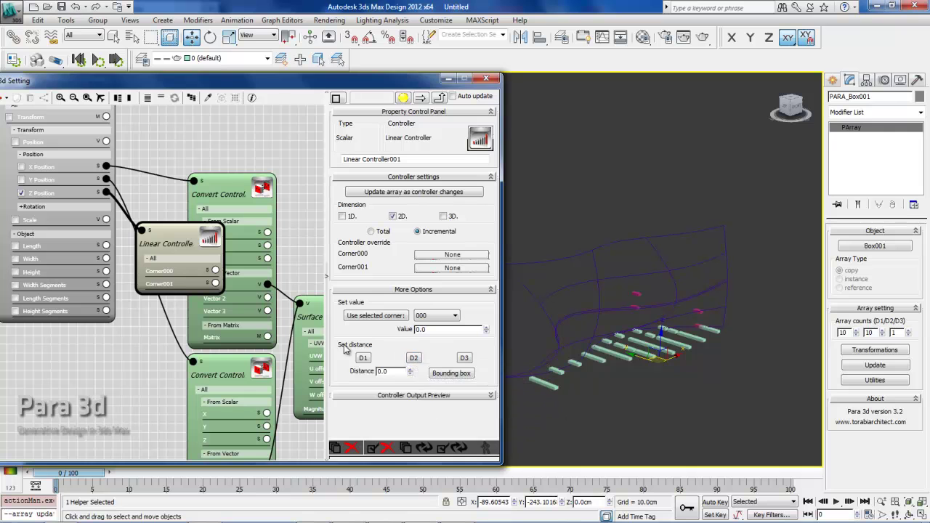
pyautogui.click(415, 360)
pyautogui.doubleClick(391, 371)
pyautogui.press('Return')
pyautogui.moveTo(714, 366); pyautogui.dragTo(716, 340, button='middle')
pyautogui.click(556, 356)
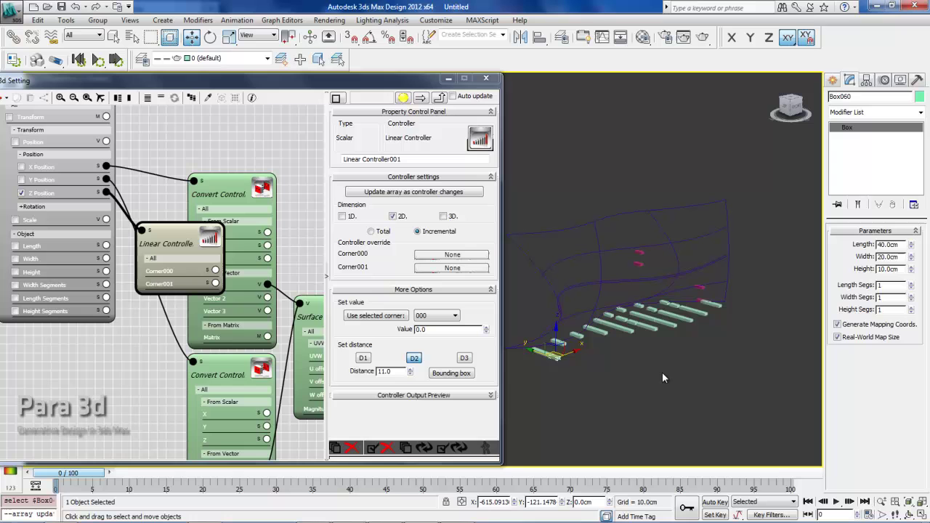
pyautogui.click(397, 371)
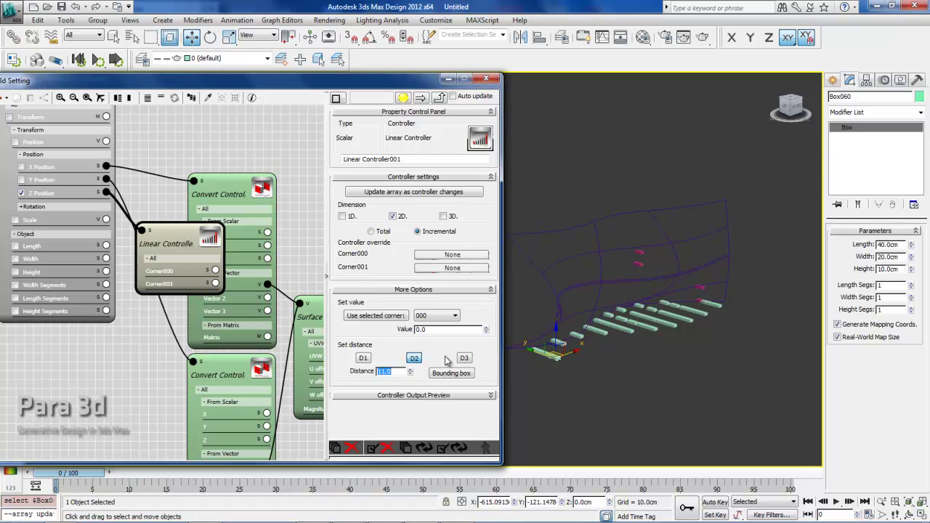
# Update the array with the Linear Controller's heights and inspect the stacked boxes from the front.
pyautogui.click(446, 450)
pyautogui.moveTo(555, 348); pyautogui.dragTo(567, 373, button='middle')
pyautogui.scroll(3, 598, 385)
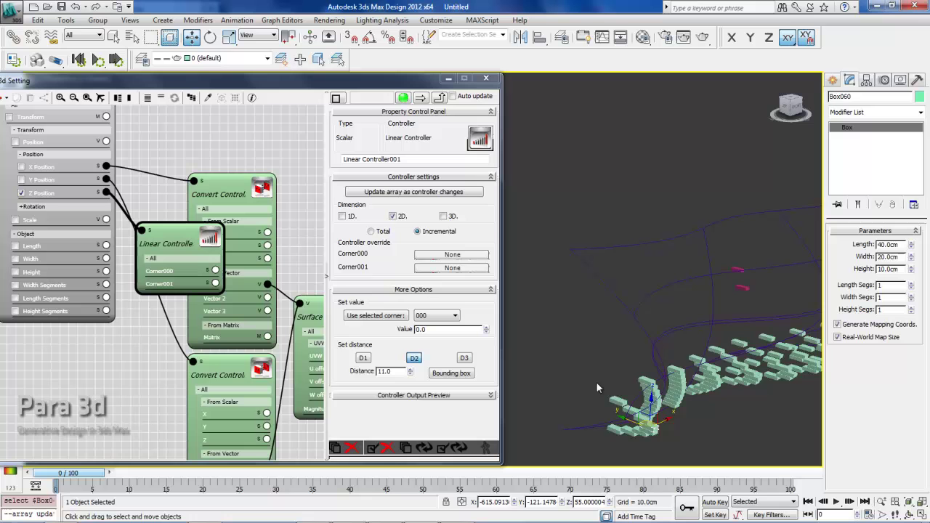
pyautogui.moveTo(620, 400); pyautogui.dragTo(528, 329, button='middle')
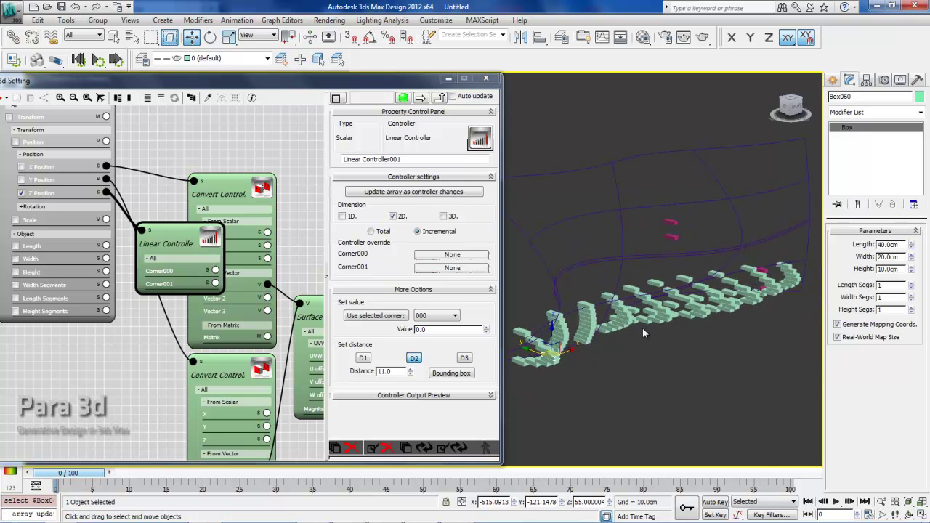
pyautogui.press('f')
pyautogui.moveTo(606, 309); pyautogui.dragTo(633, 349, button='middle')
pyautogui.scroll(-3, 635, 352)
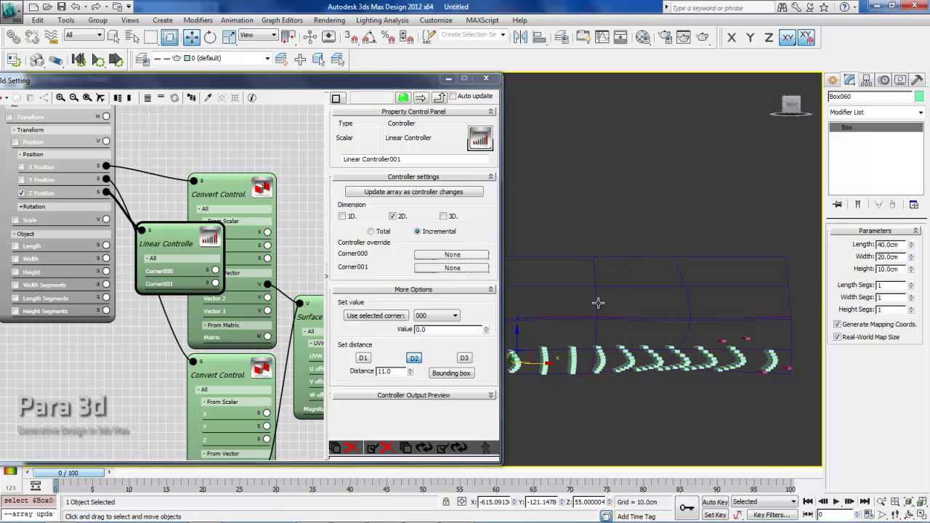
pyautogui.keyDown('alt'); pyautogui.moveTo(597, 303); pyautogui.dragTo(622, 277, button='middle'); pyautogui.keyUp('alt')
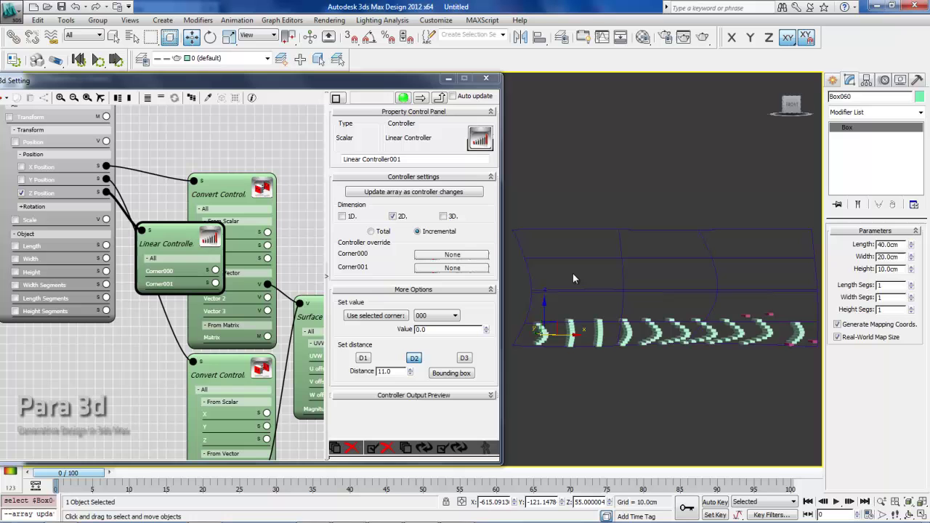
# Deselect the Z Position parameter and set the PARABox001 array's Count 2 (D2) to 43.
pyautogui.click(21, 197)
pyautogui.moveTo(171, 140); pyautogui.dragTo(223, 239, button='middle')
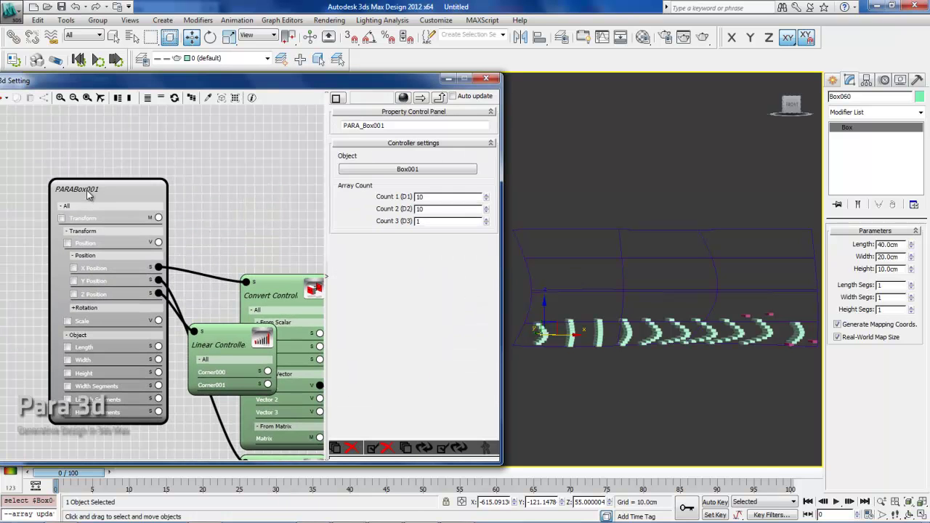
pyautogui.moveTo(428, 209); pyautogui.dragTo(368, 212)
pyautogui.moveTo(621, 345); pyautogui.dragTo(610, 326, button='middle')
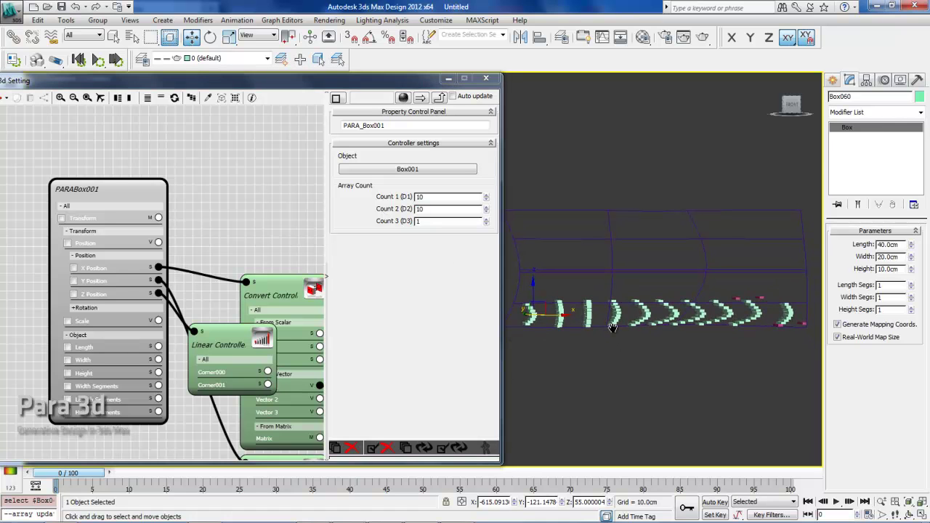
pyautogui.click(431, 208)
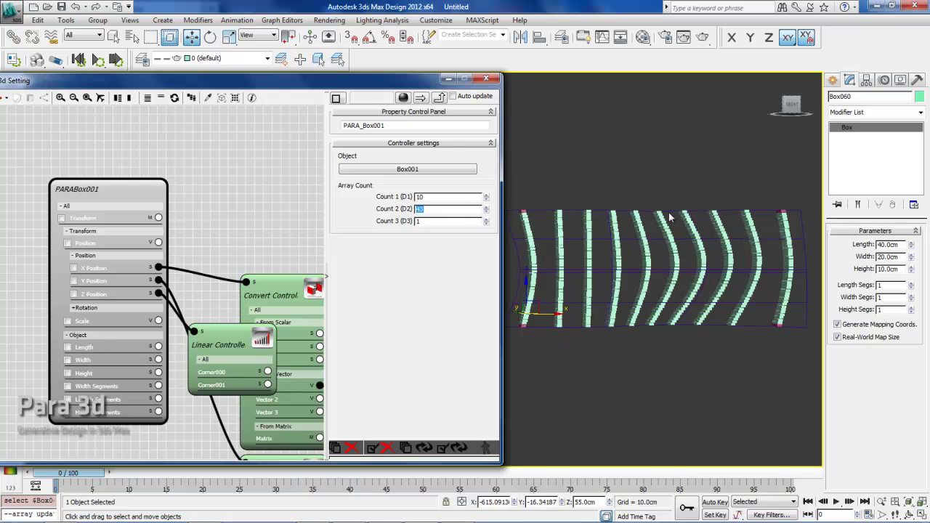
# Move the Para 3d settings window aside and examine the box columns running up the surface.
pyautogui.moveTo(668, 221); pyautogui.dragTo(640, 240, button='middle')
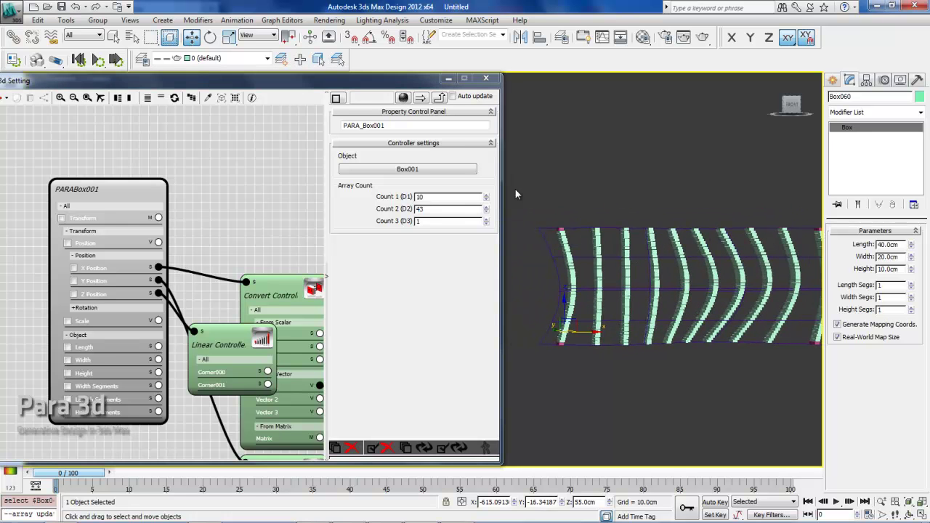
pyautogui.moveTo(373, 76); pyautogui.dragTo(337, 302)
pyautogui.scroll(8, 464, 225)
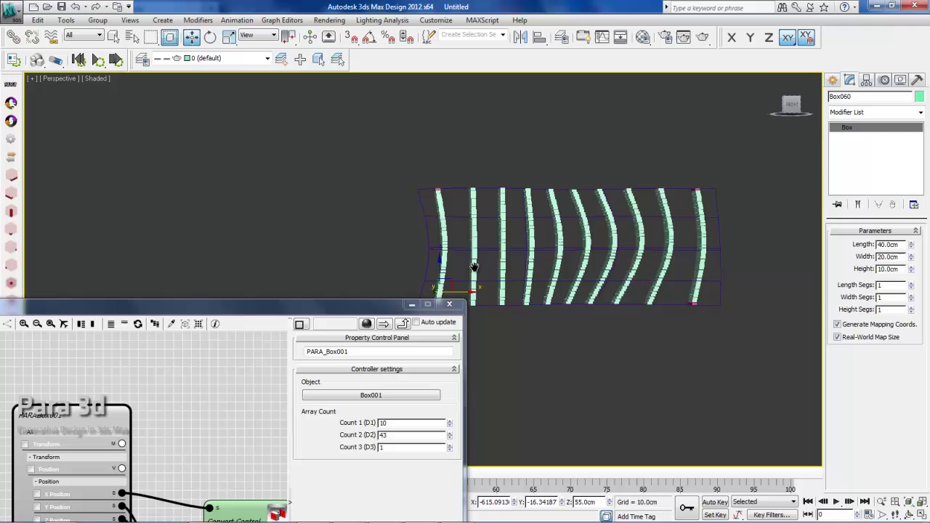
pyautogui.moveTo(482, 236); pyautogui.dragTo(656, 216, button='middle')
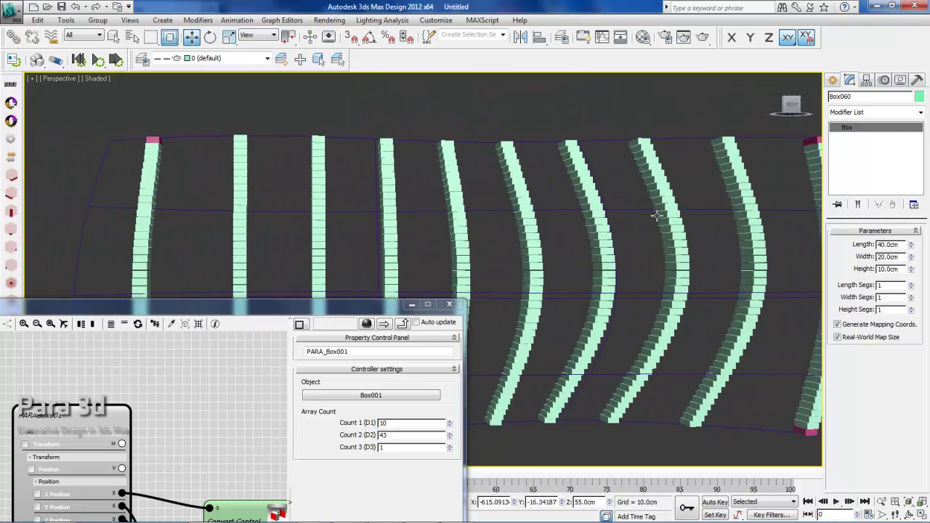
pyautogui.moveTo(519, 221); pyautogui.dragTo(636, 223, button='middle')
pyautogui.moveTo(474, 209); pyautogui.dragTo(477, 168, button='middle')
pyautogui.scroll(-3, 509, 195)
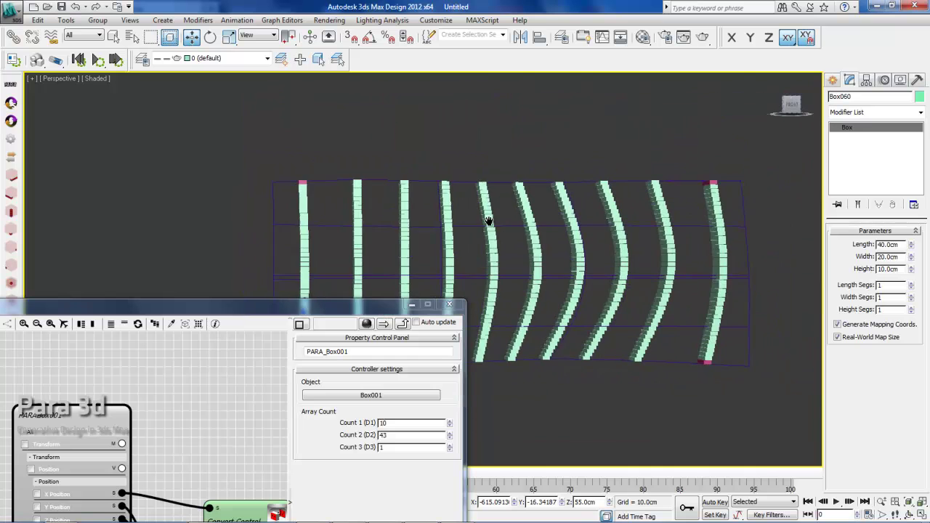
# Examine the box columns' stacking and spacing along the surface up close, from the front and at an angle.
pyautogui.scroll(6, 486, 225)
pyautogui.moveTo(485, 235); pyautogui.dragTo(503, 243, button='middle')
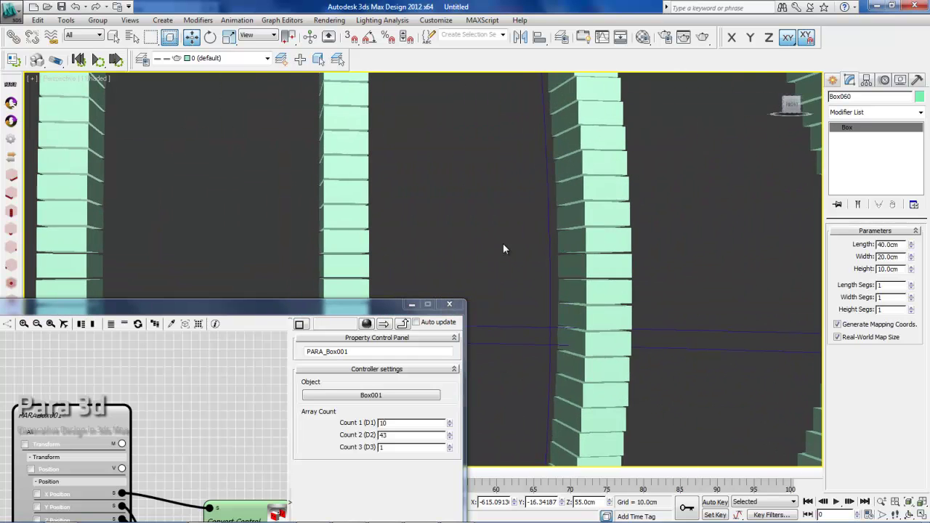
pyautogui.moveTo(395, 224); pyautogui.dragTo(569, 237, button='middle')
pyautogui.scroll(-3, 569, 238)
pyautogui.moveTo(351, 219); pyautogui.dragTo(454, 246, button='middle')
pyautogui.scroll(5, 432, 223)
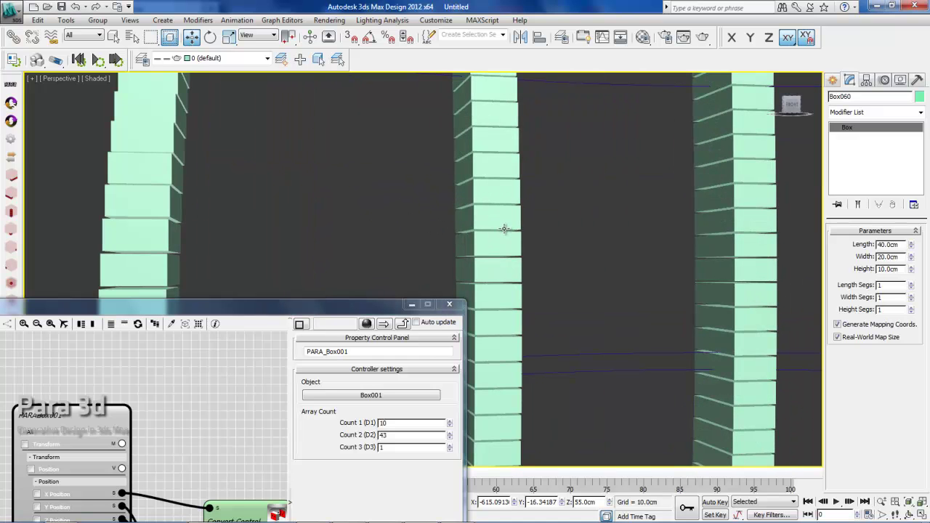
pyautogui.scroll(-6, 297, 193)
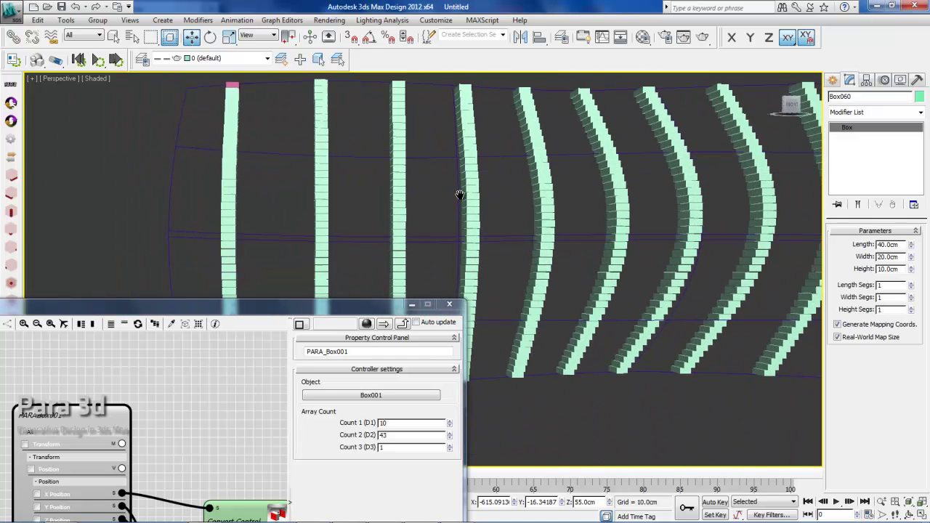
pyautogui.moveTo(232, 315); pyautogui.dragTo(315, 287)
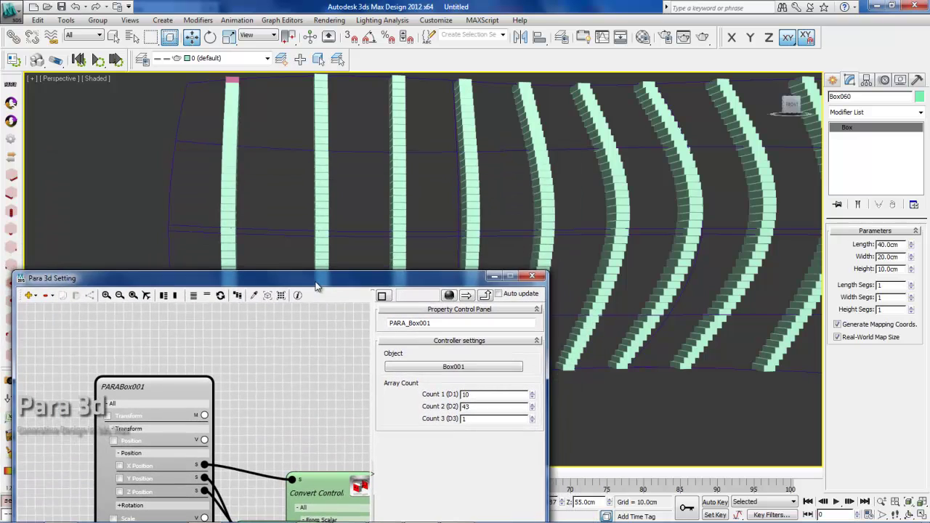
pyautogui.keyDown('alt'); pyautogui.moveTo(433, 195); pyautogui.dragTo(443, 195, button='middle'); pyautogui.keyUp('alt')
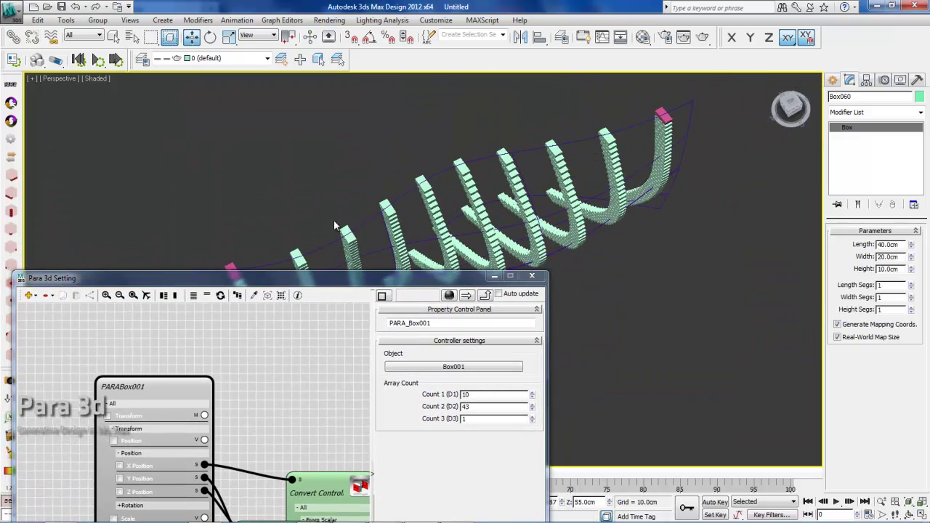
pyautogui.keyDown('alt'); pyautogui.moveTo(346, 233); pyautogui.dragTo(373, 209, button='middle'); pyautogui.keyUp('alt')
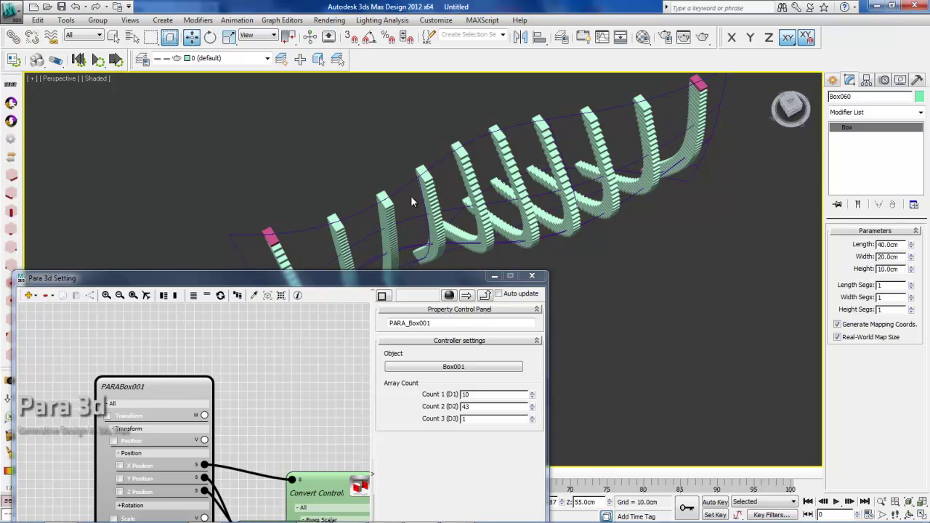
# Expand the Rotation parameters of the PARABox001 node and bring the box columns back into sight beside the Para 3d settings.
pyautogui.moveTo(296, 291); pyautogui.dragTo(338, 127)
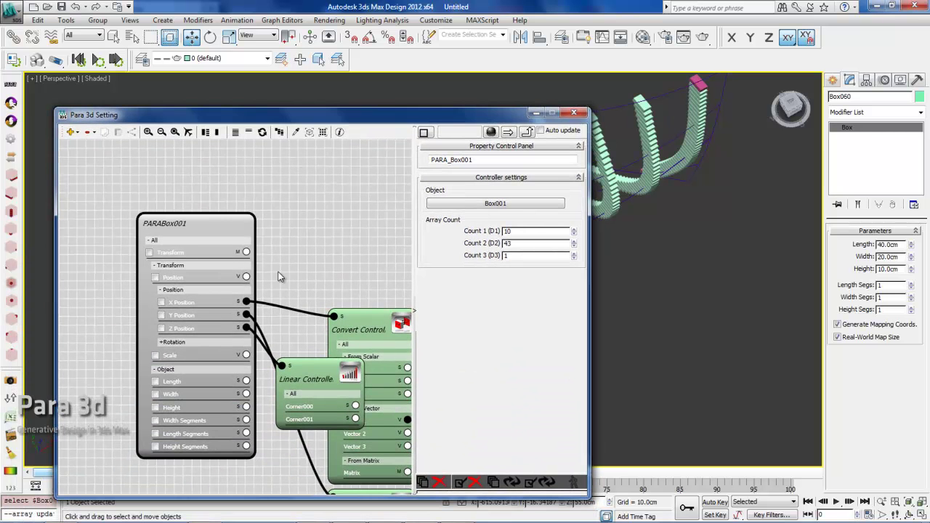
pyautogui.moveTo(278, 273); pyautogui.dragTo(250, 200, button='middle')
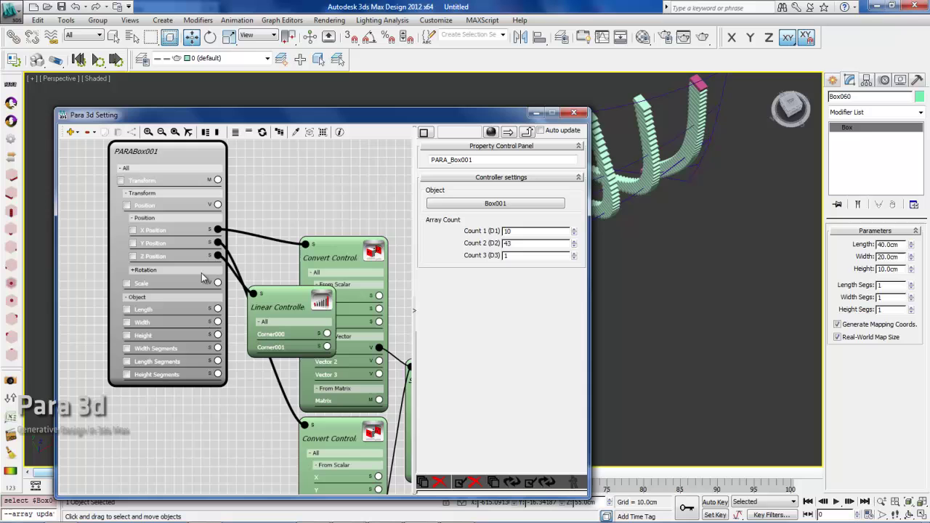
pyautogui.click(144, 272)
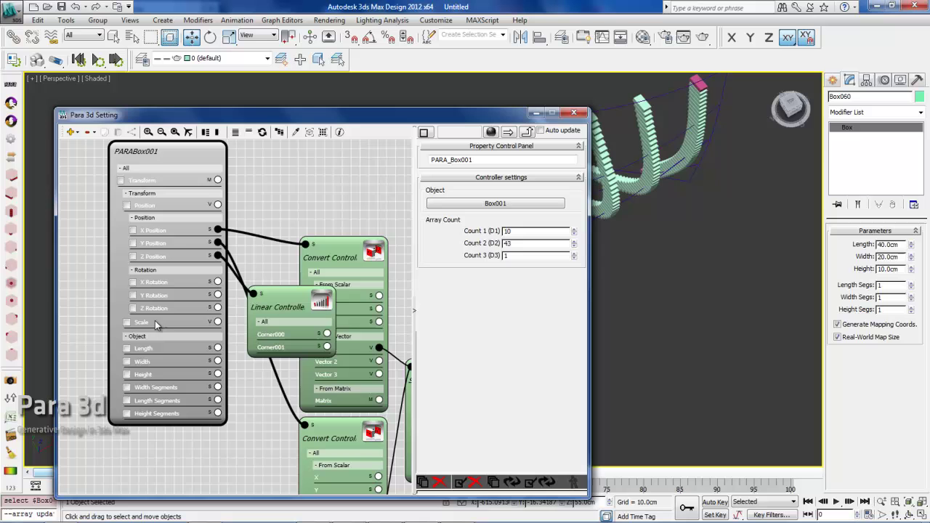
pyautogui.moveTo(626, 216); pyautogui.dragTo(730, 257, button='middle')
pyautogui.keyDown('alt'); pyautogui.moveTo(656, 269); pyautogui.dragTo(592, 301, button='middle'); pyautogui.keyUp('alt')
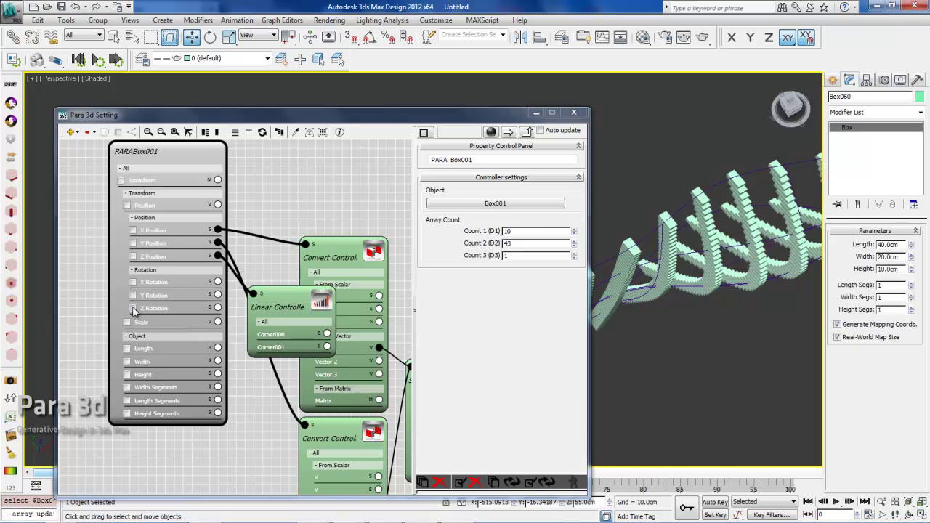
# Assign a Convert Controller to the Z Rotation parameter and make it convert from Vector.
pyautogui.click(133, 308)
pyautogui.click(568, 172)
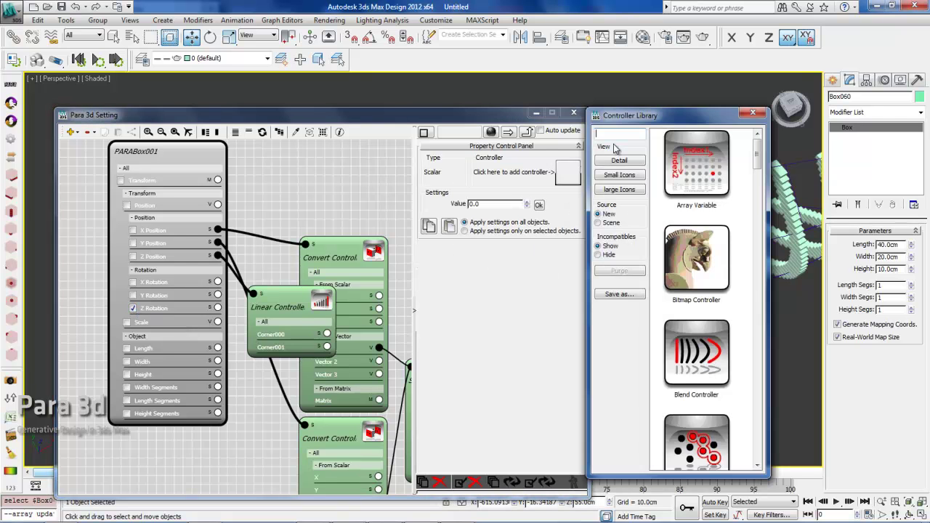
pyautogui.write('CON')
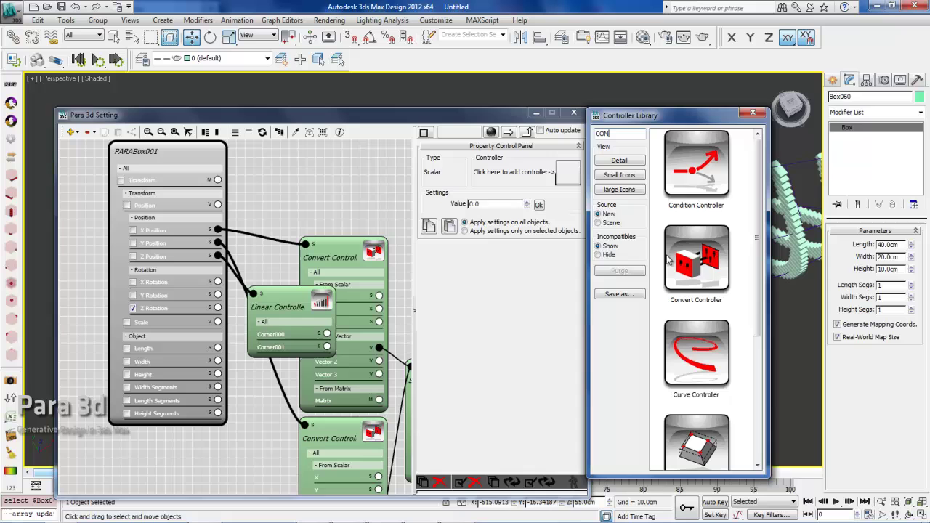
pyautogui.moveTo(690, 261); pyautogui.dragTo(567, 174)
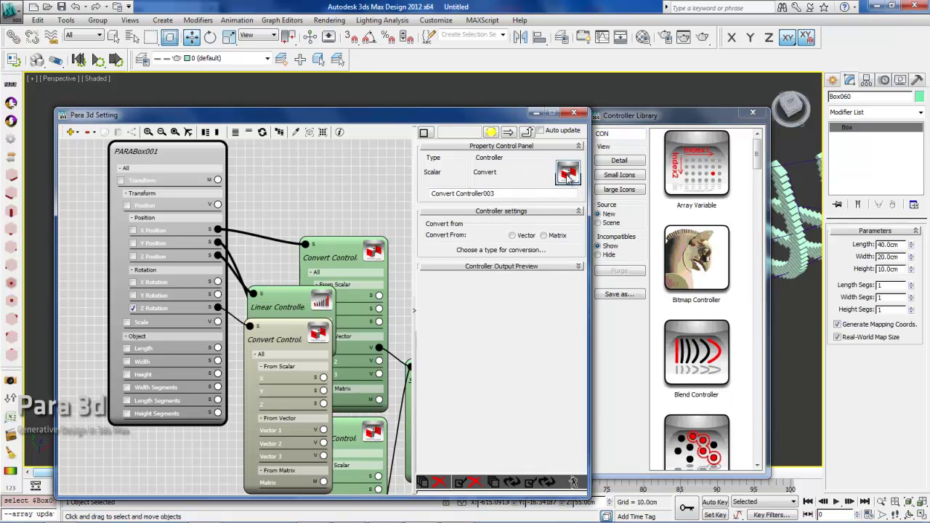
pyautogui.click(512, 235)
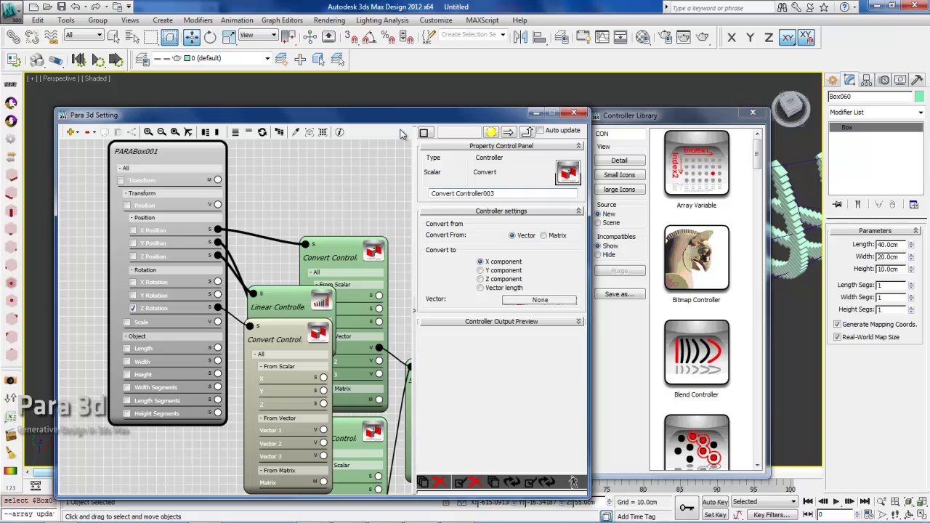
# Place the Z Rotation's Convert Controller node in the free space below the PARABox001 node.
pyautogui.moveTo(376, 117); pyautogui.dragTo(285, 89)
pyautogui.scroll(-3, 204, 152)
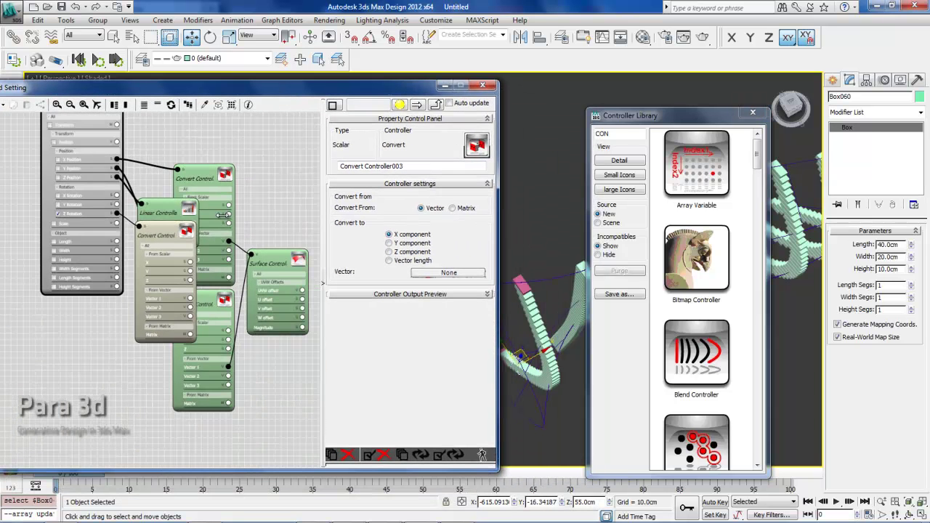
pyautogui.moveTo(292, 365); pyautogui.dragTo(293, 348, button='middle')
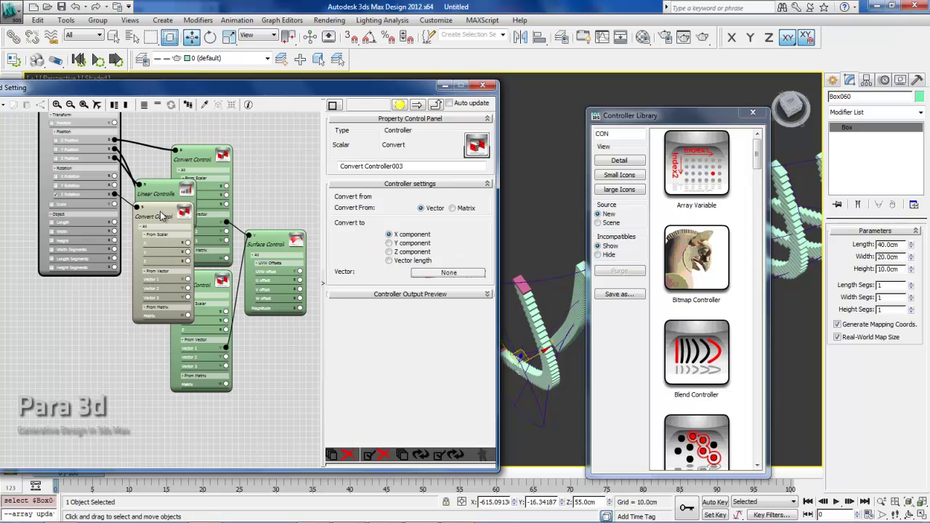
pyautogui.click(155, 237)
pyautogui.moveTo(155, 237); pyautogui.dragTo(120, 332)
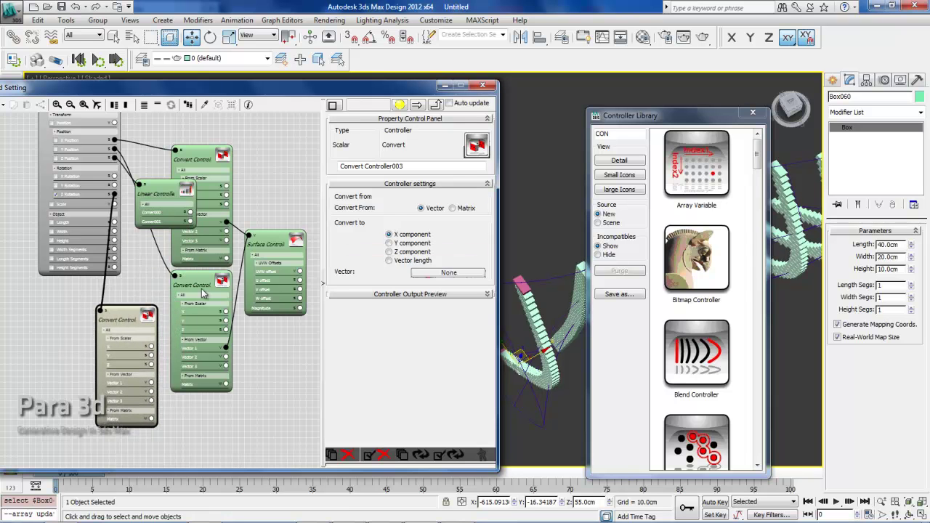
# Duplicate the existing Surface Controller node and place the copy below the original.
pyautogui.click(276, 245)
pyautogui.rightClick(276, 243)
pyautogui.click(305, 278)
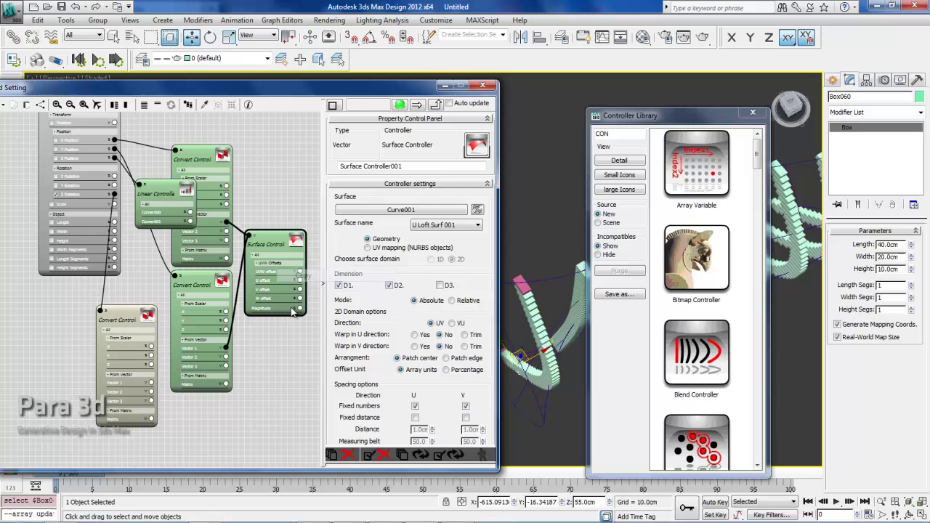
pyautogui.click(263, 363)
pyautogui.rightClick(262, 363)
pyautogui.click(287, 378)
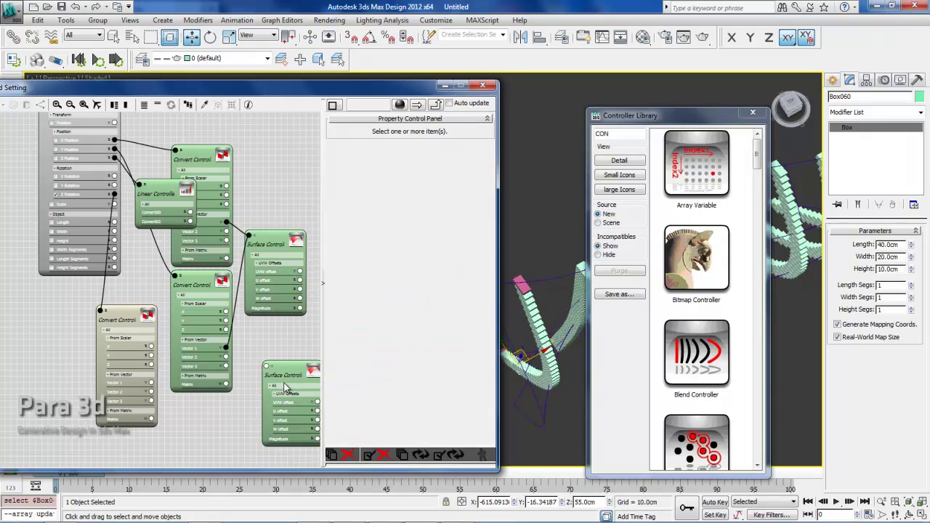
pyautogui.click(268, 397)
pyautogui.click(260, 403)
# Set the copied Surface Controller's output function to Rotation.
pyautogui.click(277, 382)
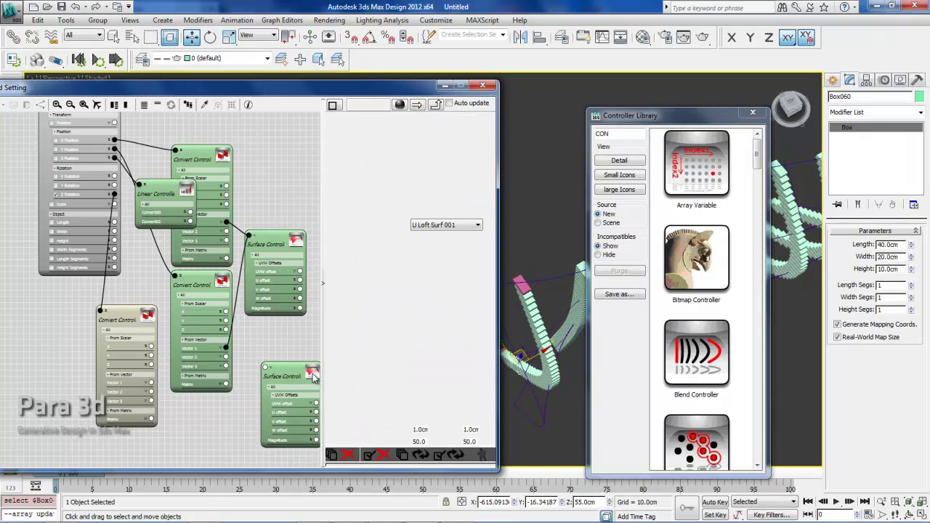
pyautogui.moveTo(354, 391); pyautogui.dragTo(334, 244)
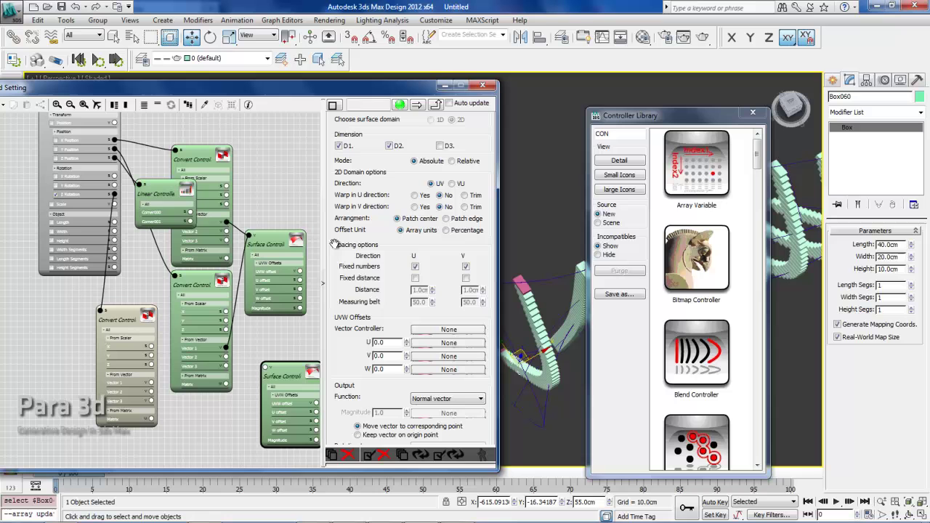
pyautogui.click(448, 401)
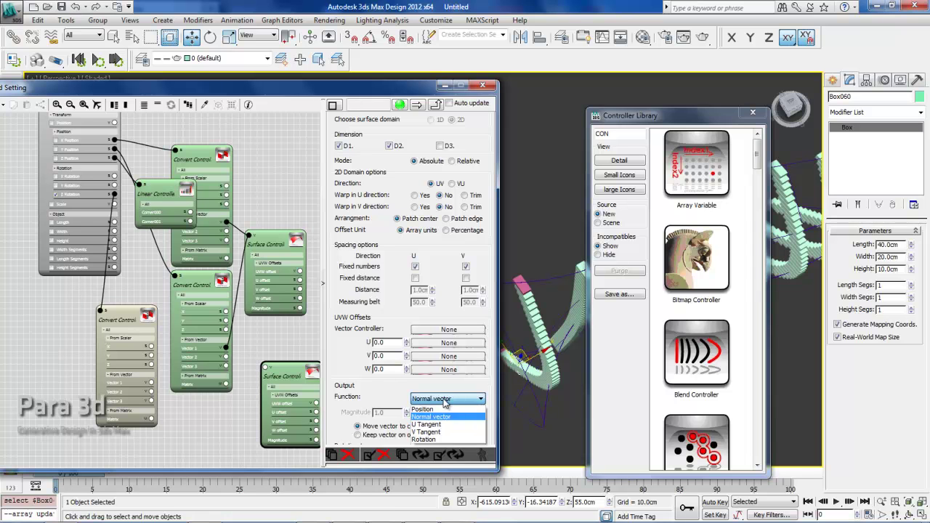
pyautogui.click(423, 439)
pyautogui.moveTo(348, 386); pyautogui.dragTo(330, 278)
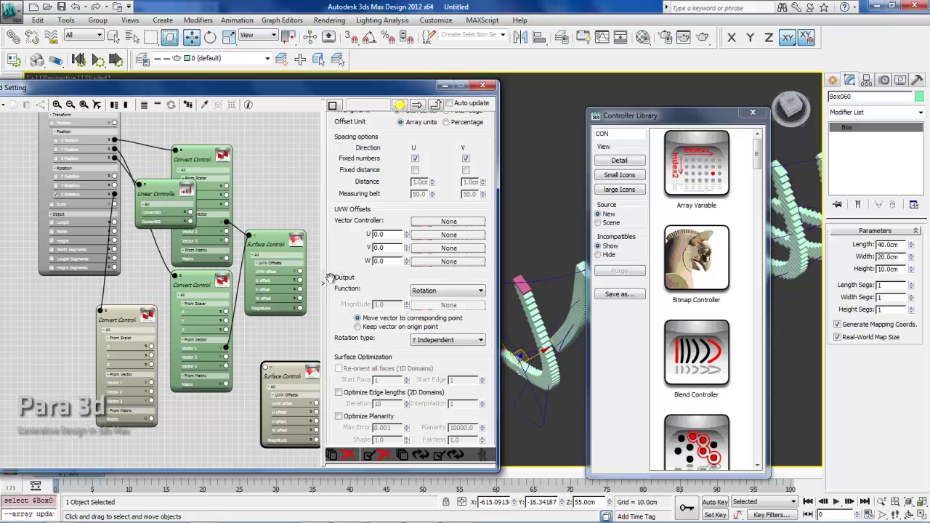
# Connect the copied Surface Controller to Vector 1 of the Z Rotation's Convert Controller and convert to the Z component.
pyautogui.moveTo(264, 365); pyautogui.dragTo(150, 381)
pyautogui.click(175, 351)
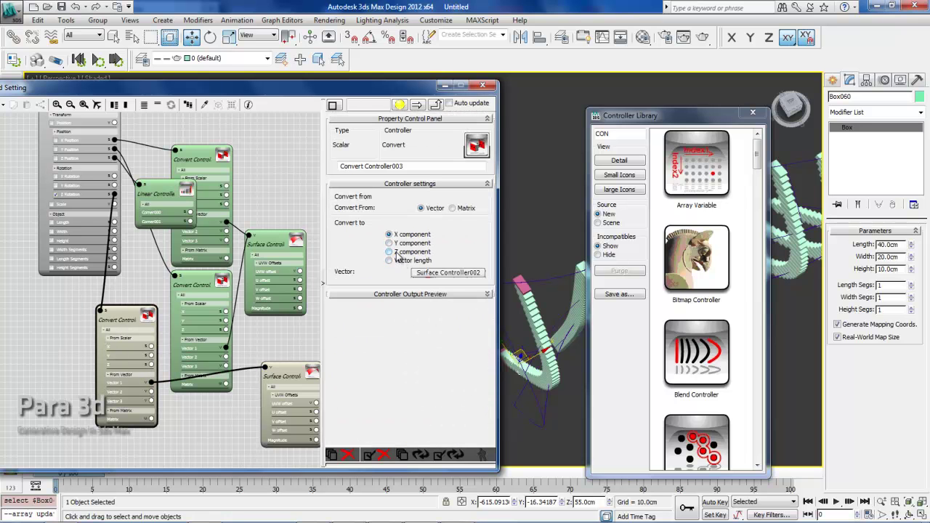
pyautogui.moveTo(132, 262); pyautogui.dragTo(154, 295, button='middle')
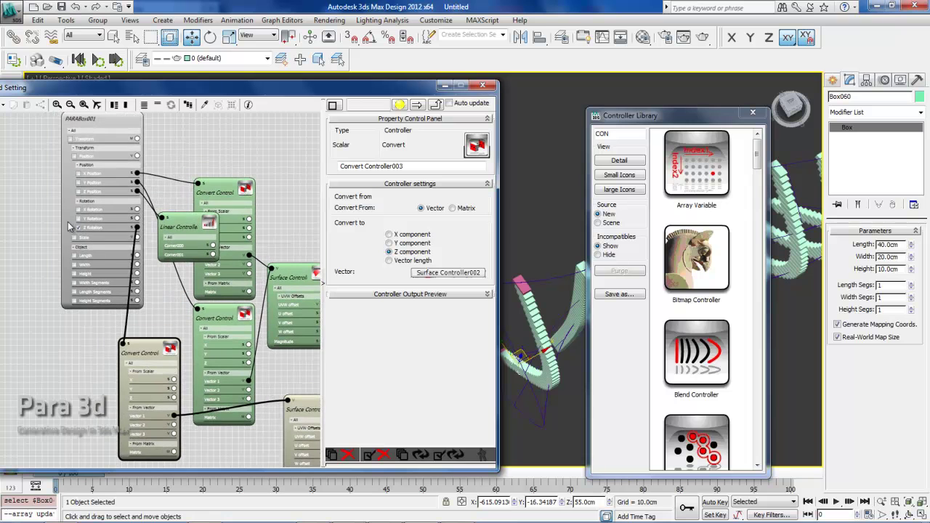
# Close the Controller Library, update the array with the Z Rotation controller and inspect the boxes from several angles.
pyautogui.click(752, 114)
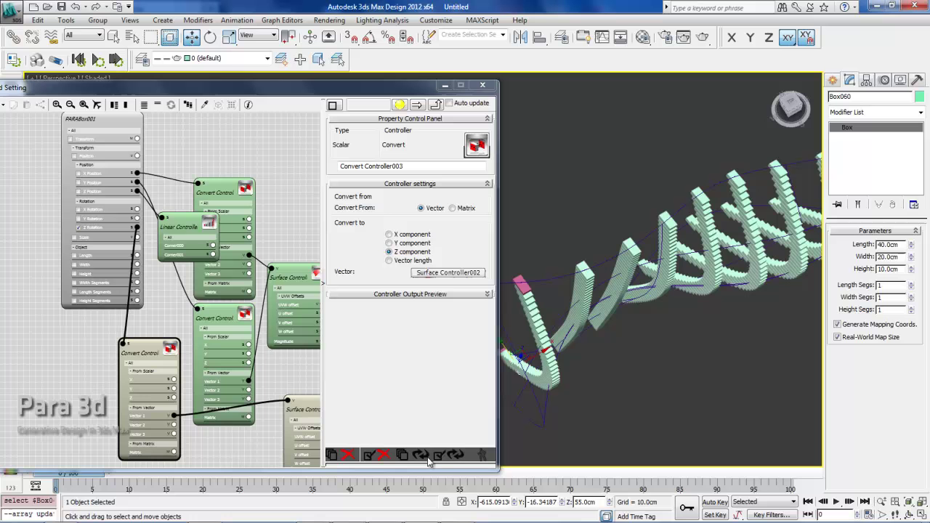
pyautogui.click(444, 456)
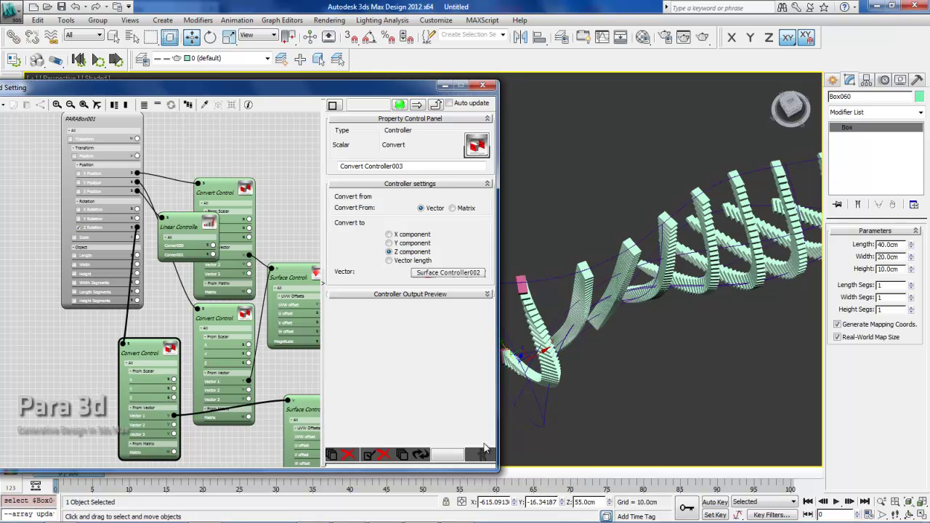
pyautogui.moveTo(587, 327); pyautogui.dragTo(490, 399, button='middle')
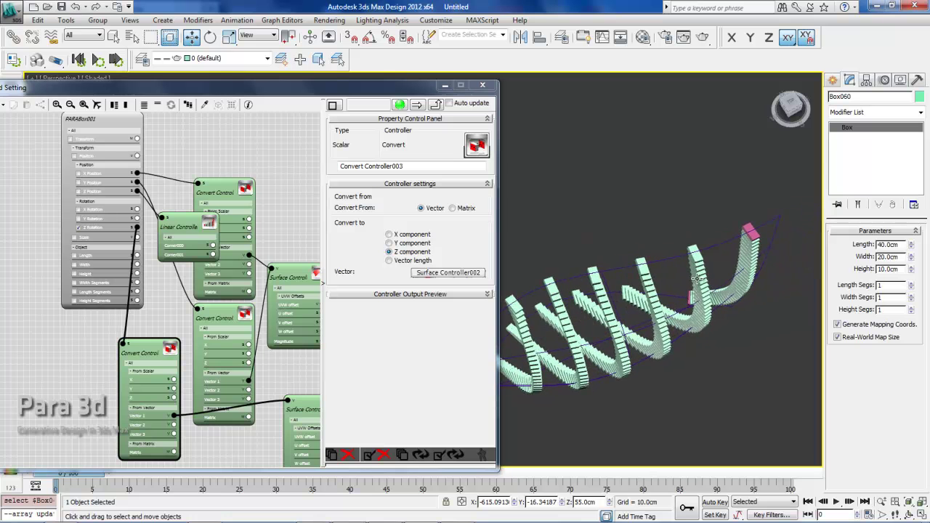
pyautogui.keyDown('alt'); pyautogui.moveTo(688, 246); pyautogui.dragTo(673, 314, button='middle'); pyautogui.keyUp('alt')
pyautogui.keyDown('alt'); pyautogui.moveTo(611, 344); pyautogui.dragTo(635, 301, button='middle'); pyautogui.keyUp('alt')
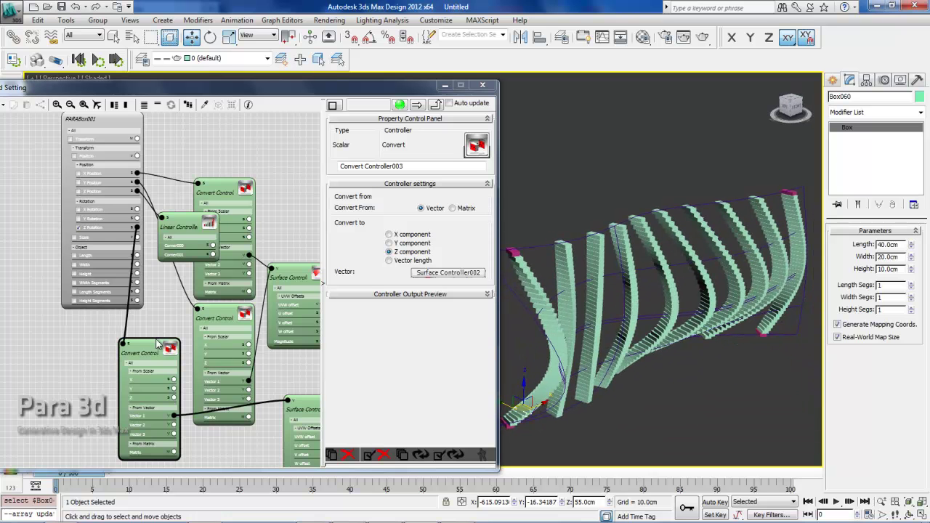
# Add a Math Controller from the Controller Library to the graph beside the Z Rotation's Convert Controller.
pyautogui.moveTo(82, 373); pyautogui.dragTo(129, 327, button='middle')
pyautogui.click(102, 318)
pyautogui.rightClick(102, 306)
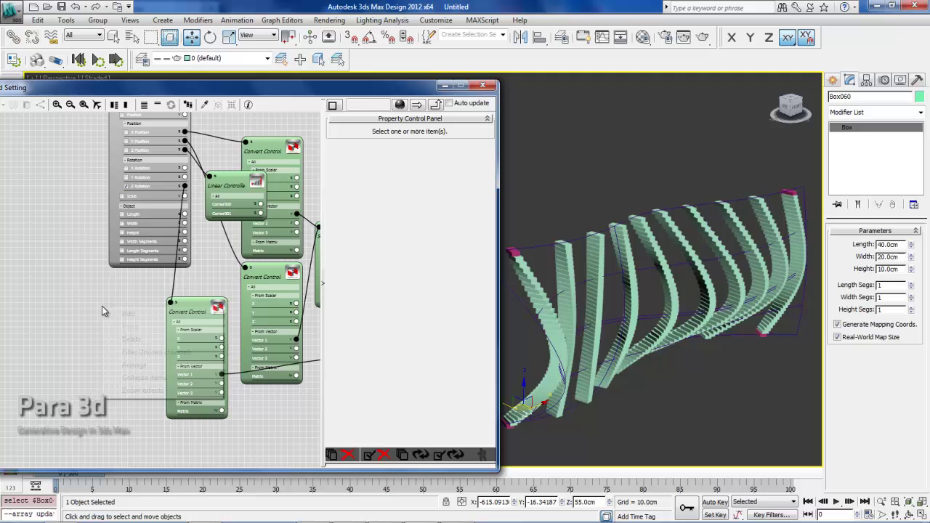
pyautogui.moveTo(138, 313)
pyautogui.click(266, 352)
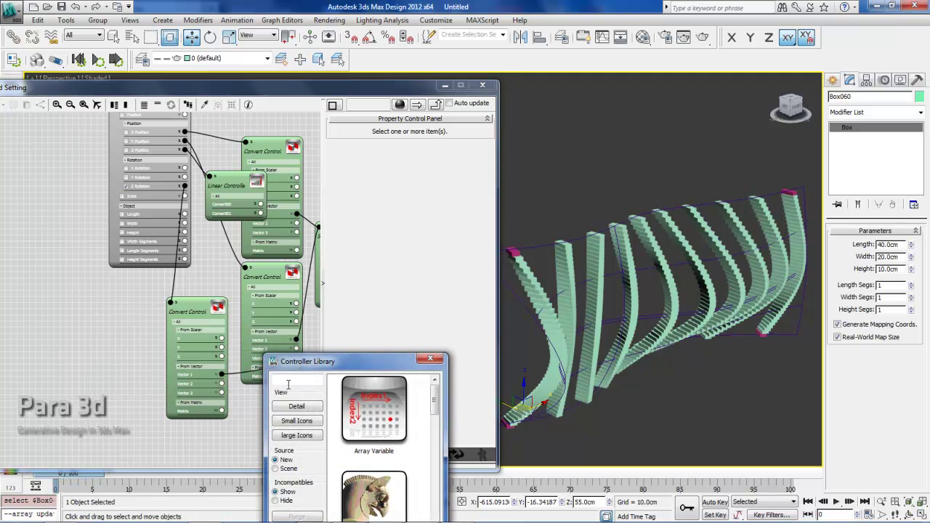
pyautogui.write('MATH')
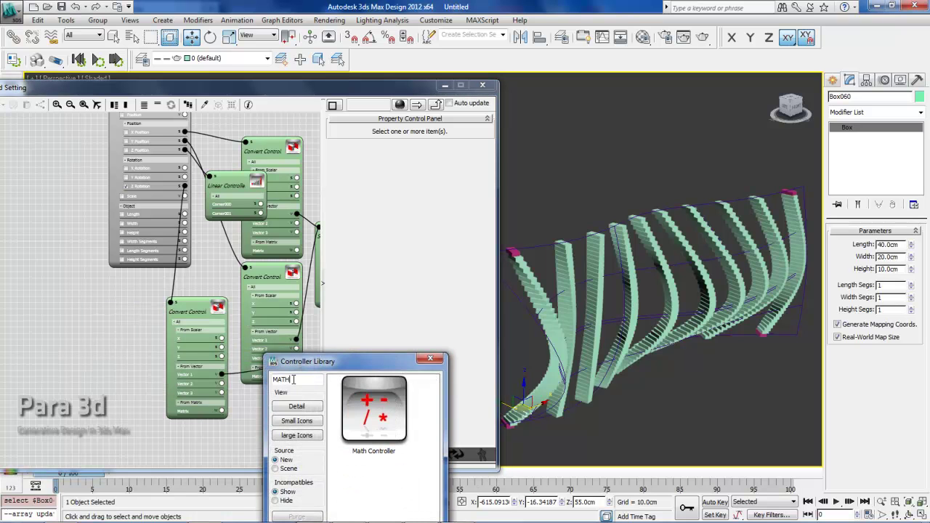
pyautogui.moveTo(368, 422); pyautogui.dragTo(78, 333)
pyautogui.click(430, 488)
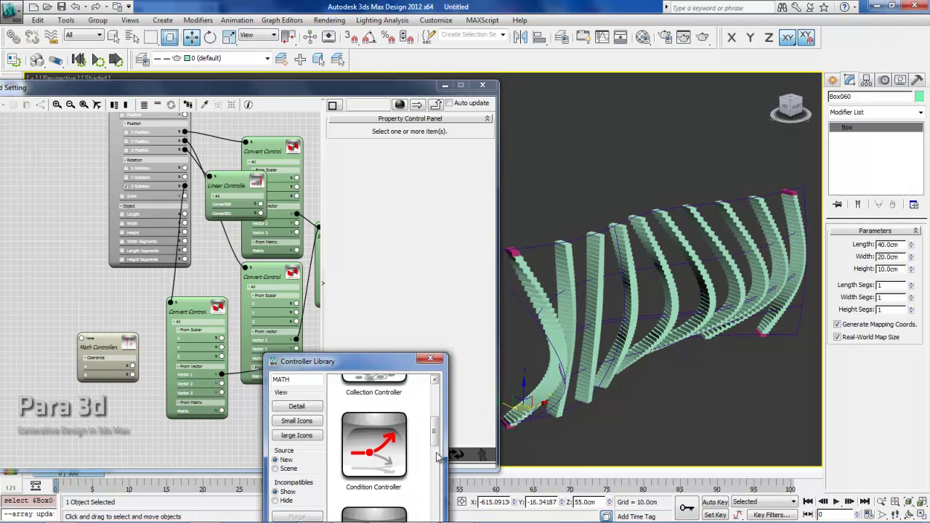
pyautogui.click(430, 358)
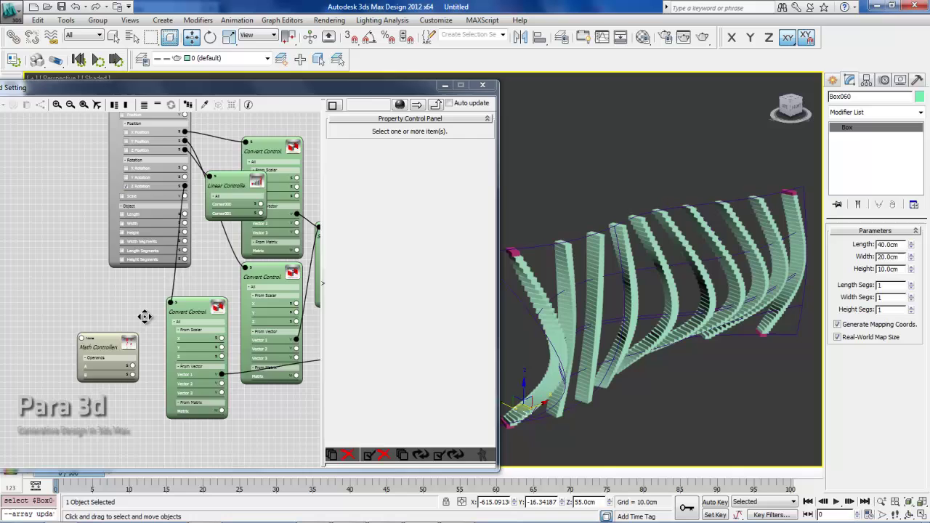
# Set the Math Controller to A+B with operand B at 90 and connect operand A to the Z Rotation's Convert Controller.
pyautogui.moveTo(145, 315); pyautogui.dragTo(186, 328, button='middle')
pyautogui.scroll(2, 187, 333)
pyautogui.click(154, 352)
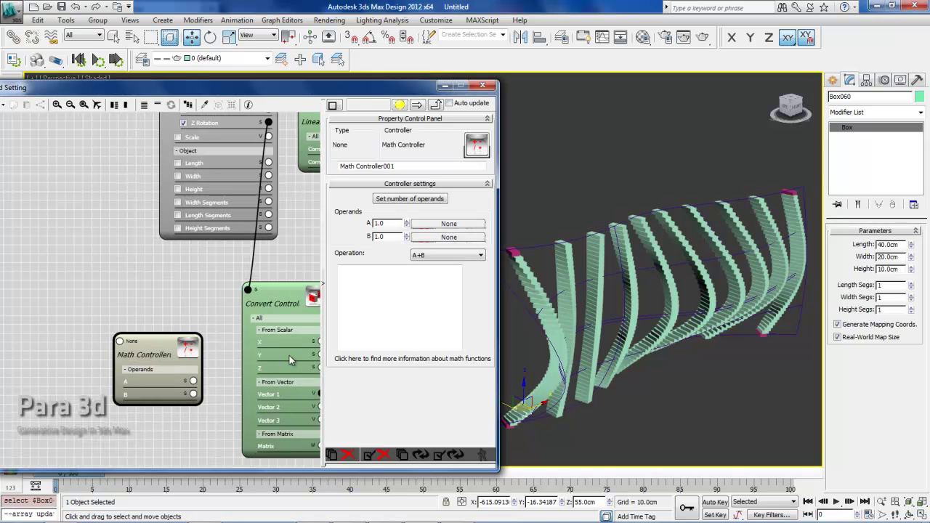
pyautogui.click(432, 256)
pyautogui.click(420, 266)
pyautogui.moveTo(248, 288); pyautogui.dragTo(193, 381)
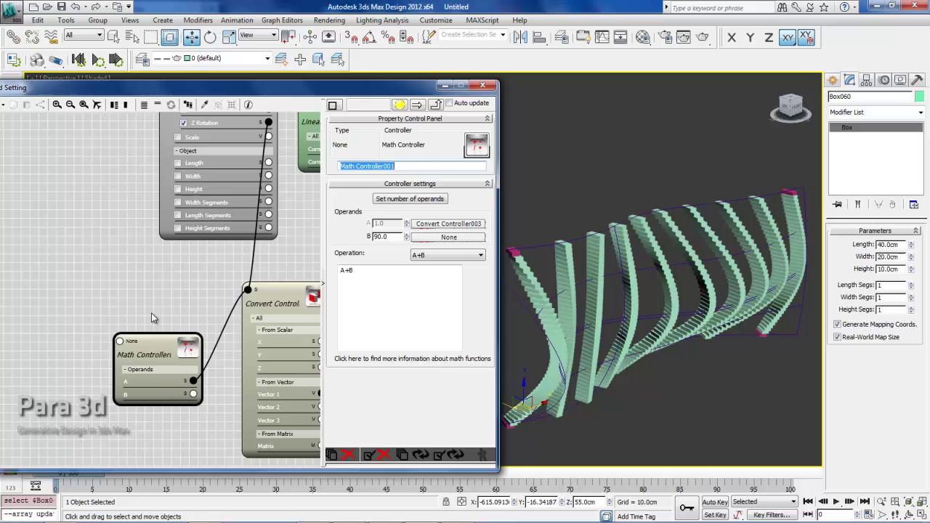
# Rearrange the Math and Convert Controllers, connect Z Rotation to the Math Controller, update the array and inspect the boxes.
pyautogui.moveTo(149, 294); pyautogui.dragTo(80, 335, button='middle')
pyautogui.scroll(-1, 177, 318)
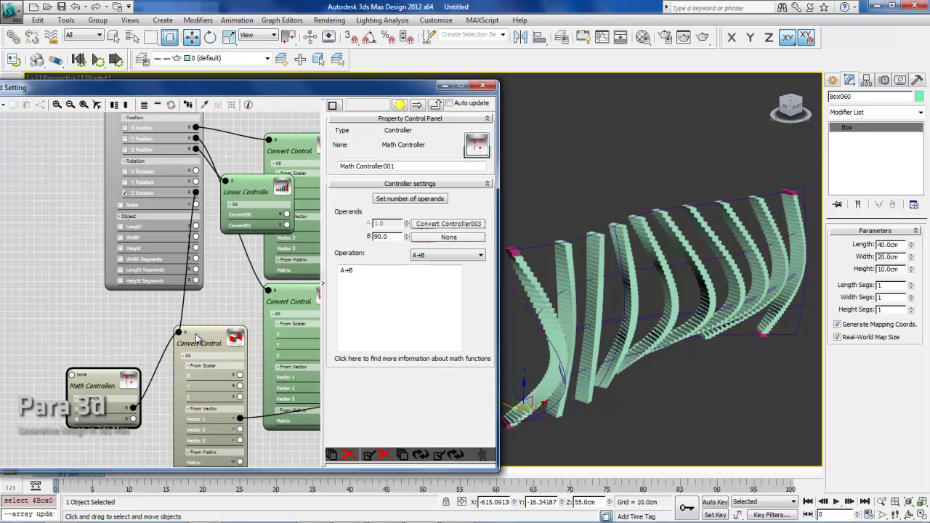
pyautogui.click(206, 339)
pyautogui.moveTo(207, 342); pyautogui.dragTo(284, 392)
pyautogui.moveTo(138, 382); pyautogui.dragTo(195, 192)
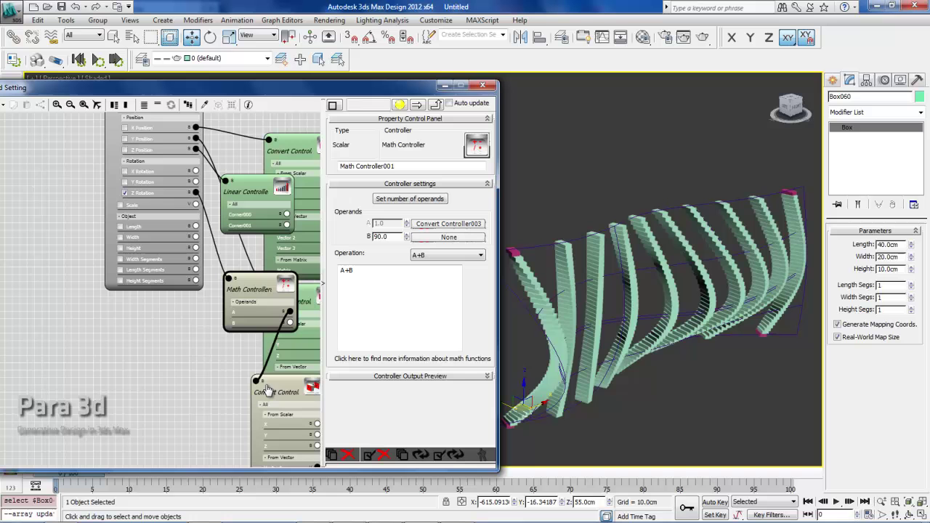
pyautogui.click(451, 455)
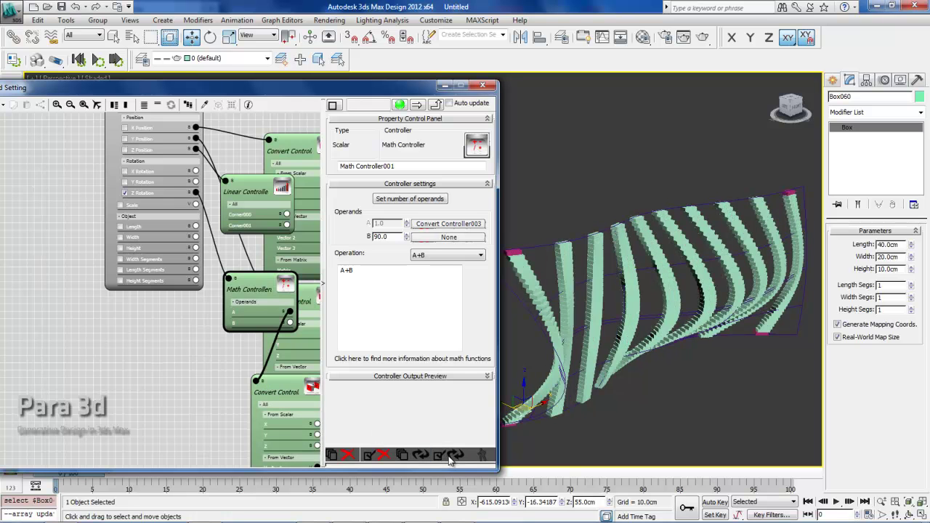
pyautogui.moveTo(607, 322); pyautogui.dragTo(606, 348, button='middle')
pyautogui.moveTo(685, 327); pyautogui.dragTo(662, 348, button='middle')
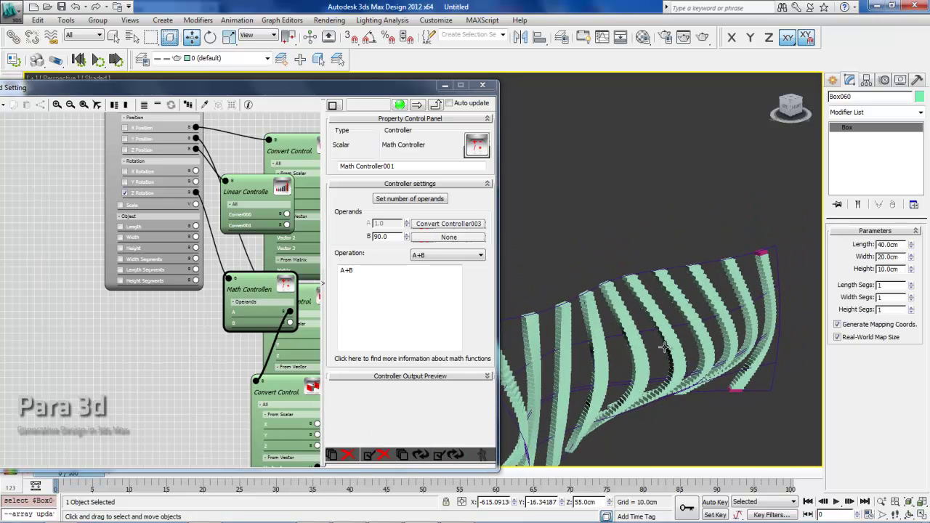
pyautogui.moveTo(581, 345); pyautogui.dragTo(604, 303, button='middle')
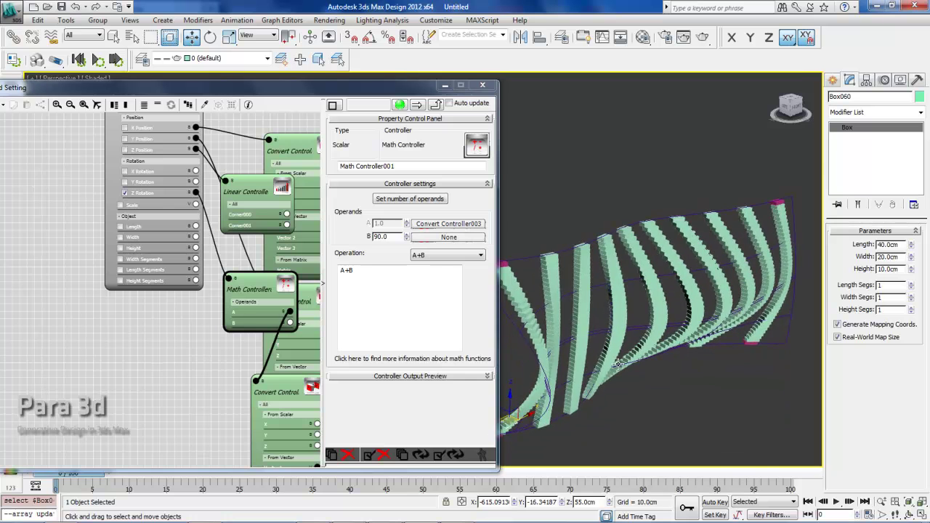
pyautogui.keyDown('alt'); pyautogui.moveTo(619, 361); pyautogui.dragTo(596, 328, button='middle'); pyautogui.keyUp('alt')
# Align the first Surface Controller above the copied one in the graph and select both Surface Controllers together.
pyautogui.moveTo(98, 325); pyautogui.dragTo(70, 319, button='middle')
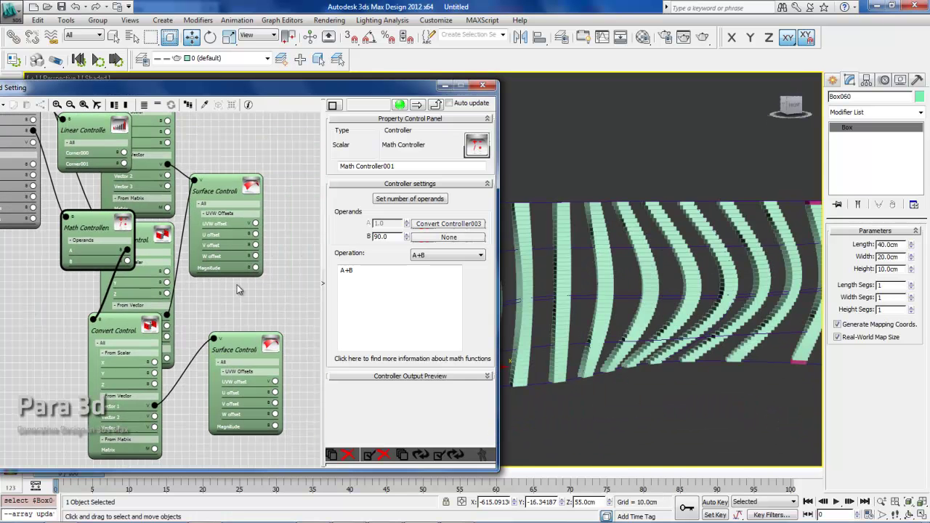
pyautogui.moveTo(242, 290); pyautogui.dragTo(194, 309, button='middle')
pyautogui.moveTo(174, 215); pyautogui.dragTo(194, 248)
pyautogui.click(275, 247)
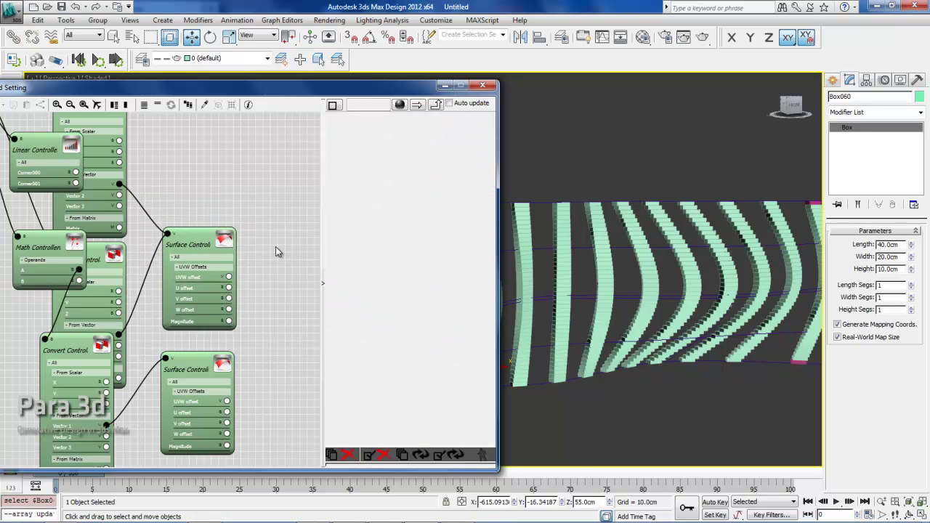
pyautogui.moveTo(275, 229); pyautogui.dragTo(191, 292)
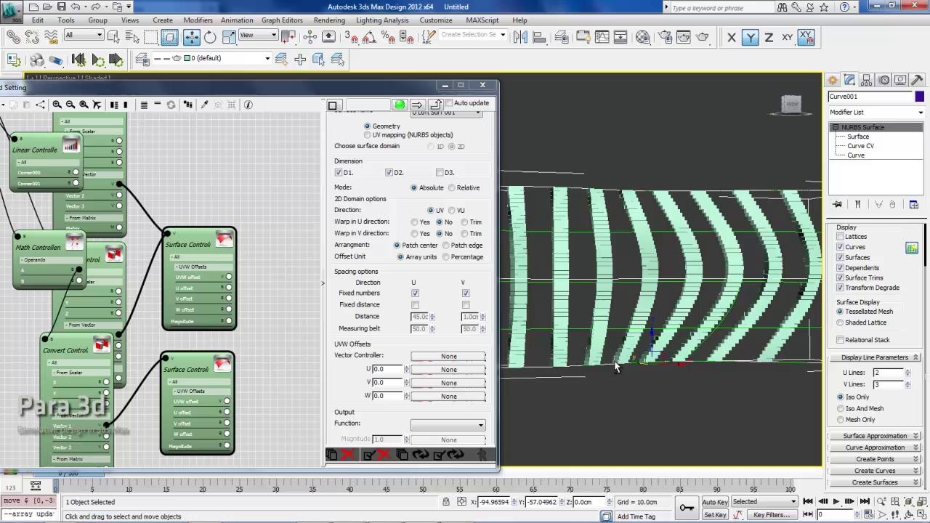
# Enable Optimize Edge lengths (2D Domains) on both Surface Controllers, update the array and inspect the column spacing.
pyautogui.keyDown('alt'); pyautogui.moveTo(616, 361); pyautogui.dragTo(729, 325, button='middle'); pyautogui.keyUp('alt')
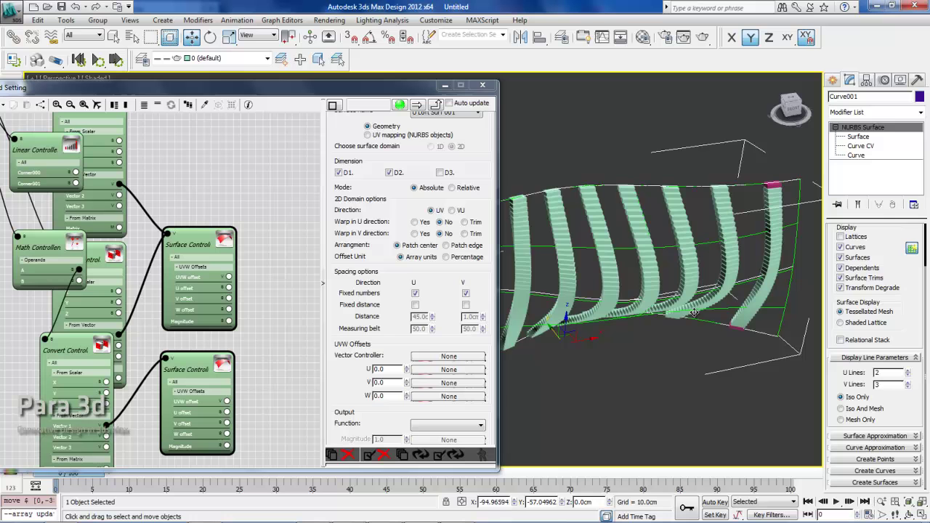
pyautogui.keyDown('alt'); pyautogui.moveTo(692, 333); pyautogui.dragTo(699, 356, button='middle'); pyautogui.keyUp('alt')
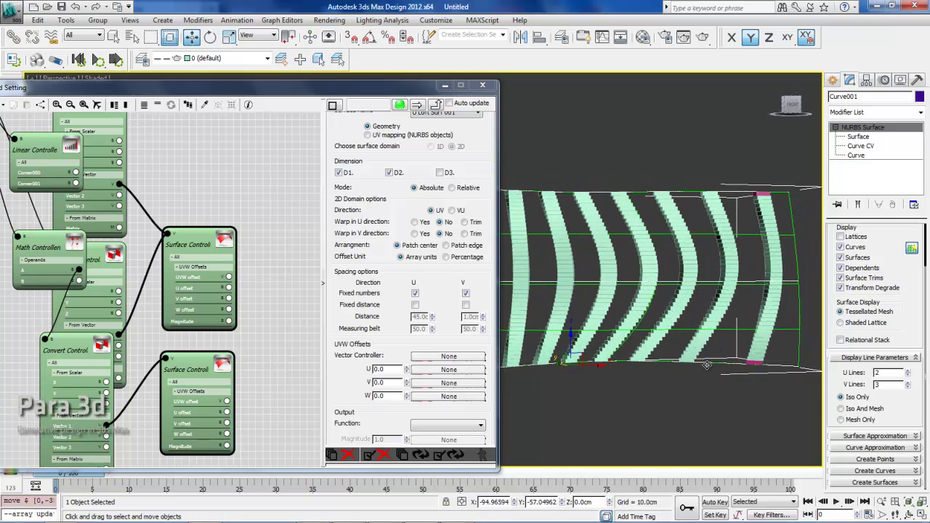
pyautogui.keyDown('alt'); pyautogui.moveTo(595, 337); pyautogui.dragTo(644, 343, button='middle'); pyautogui.keyUp('alt')
pyautogui.moveTo(356, 359); pyautogui.dragTo(352, 198)
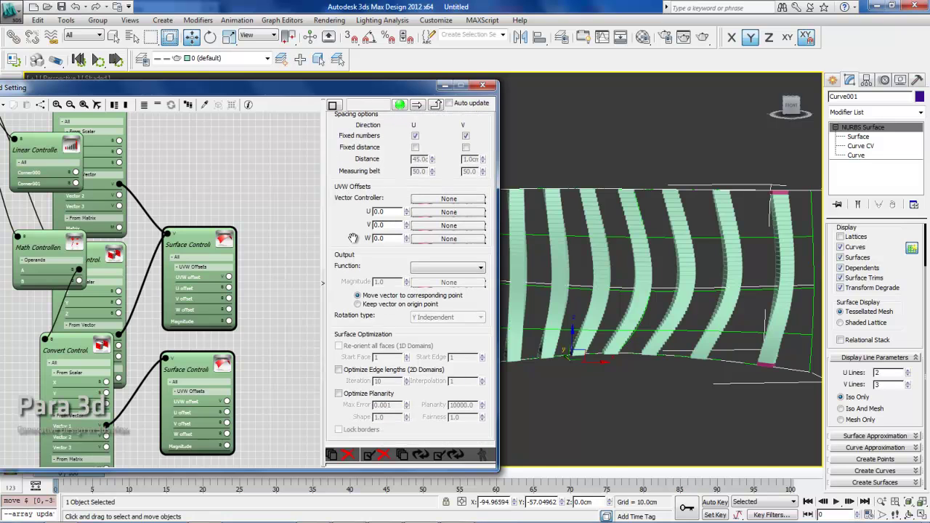
pyautogui.click(362, 371)
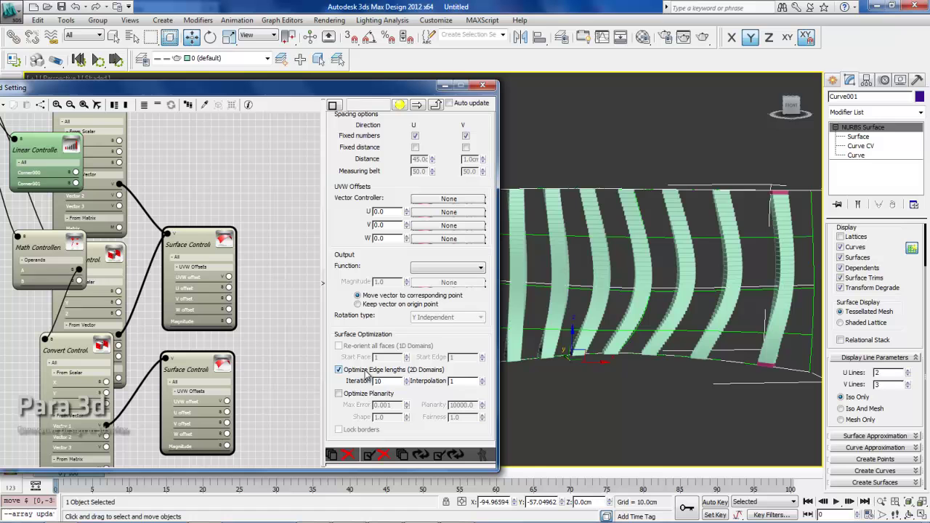
pyautogui.click(456, 457)
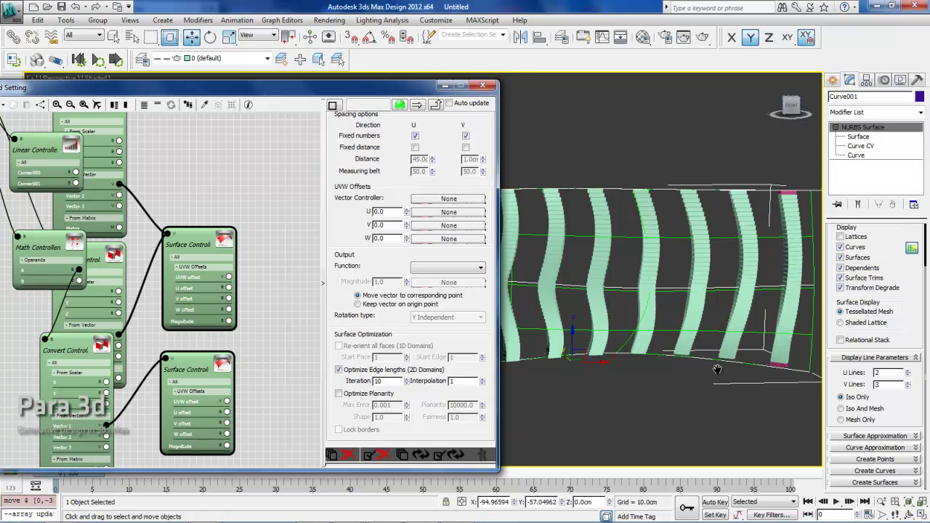
pyautogui.moveTo(718, 369)
pyautogui.mouseDown(button='middle')
pyautogui.moveTo(676, 369)
pyautogui.moveTo(729, 369)
pyautogui.mouseUp(button='middle')
pyautogui.moveTo(641, 369)
pyautogui.mouseDown(button='middle')
pyautogui.moveTo(737, 368)
pyautogui.moveTo(562, 382)
pyautogui.mouseUp(button='middle')
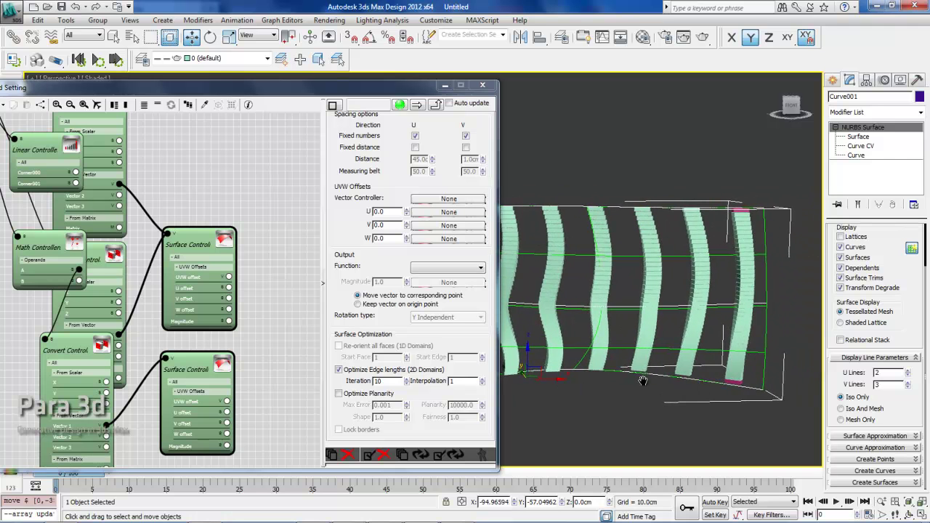
pyautogui.moveTo(642, 380); pyautogui.dragTo(684, 381, button='middle')
pyautogui.moveTo(583, 375); pyautogui.dragTo(681, 365, button='middle')
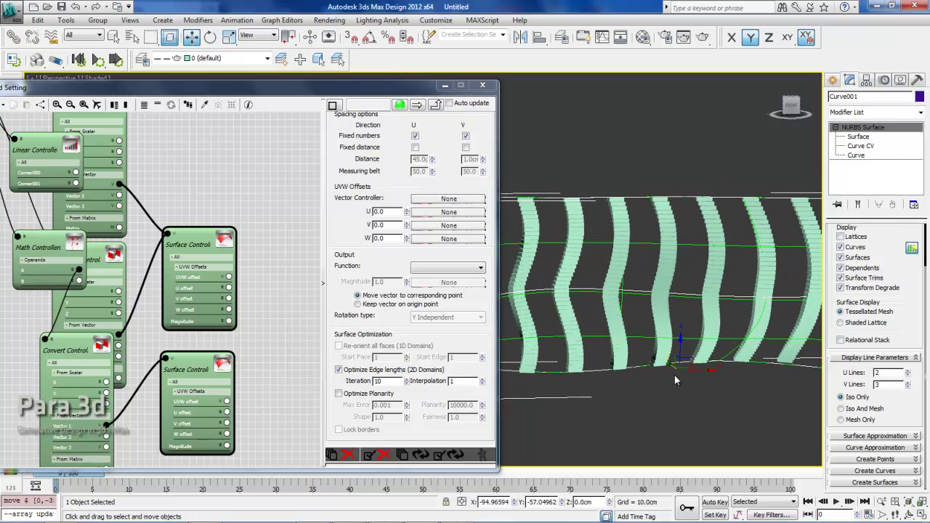
pyautogui.moveTo(674, 379); pyautogui.dragTo(652, 387, button='middle')
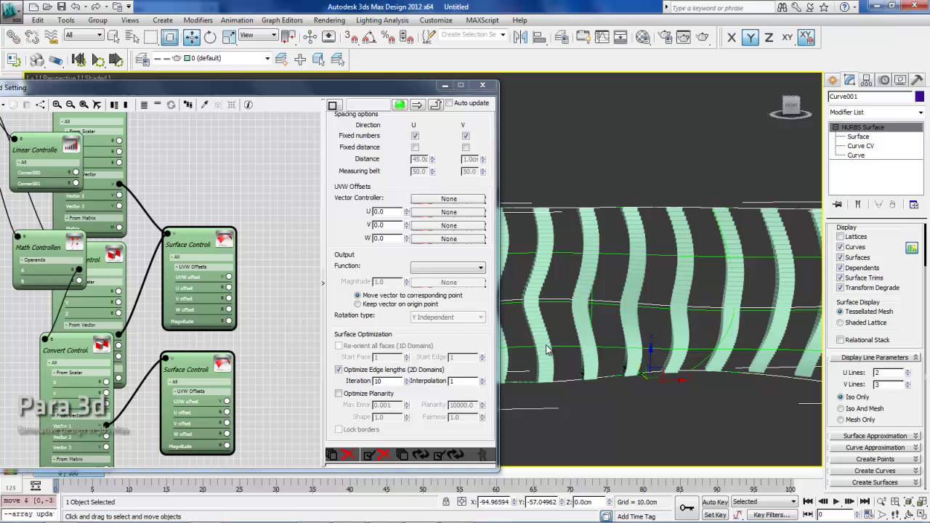
# Enable Fixed distance in the U direction on both Surface Controllers and update the array.
pyautogui.moveTo(363, 186); pyautogui.dragTo(347, 293)
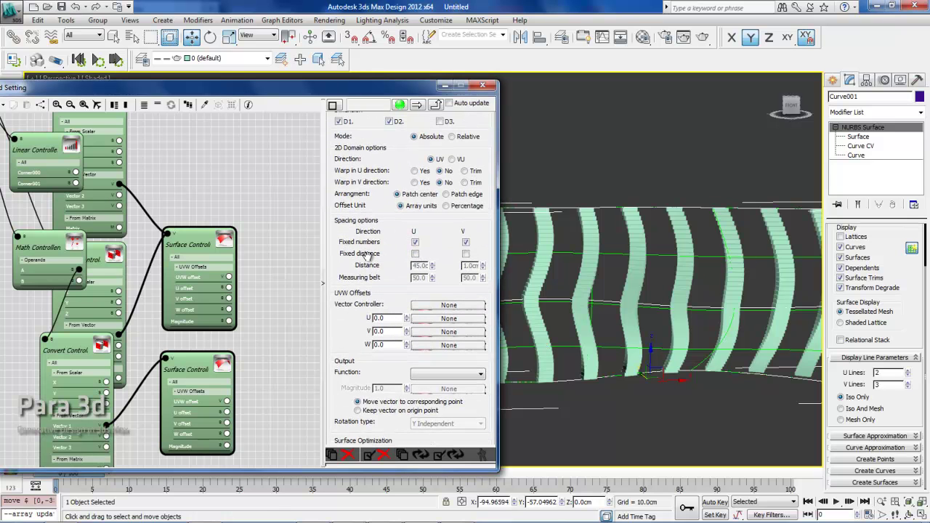
pyautogui.click(415, 254)
pyautogui.doubleClick(419, 265)
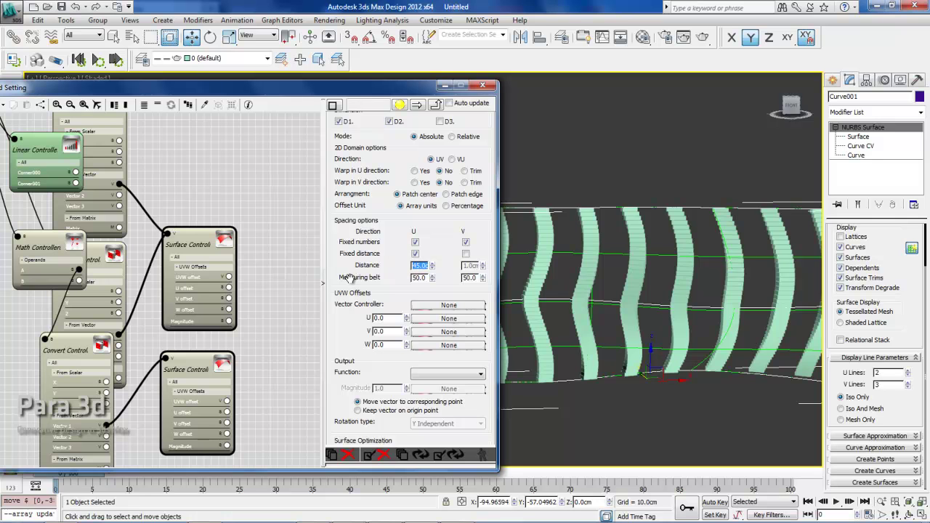
pyautogui.moveTo(348, 280); pyautogui.dragTo(343, 180)
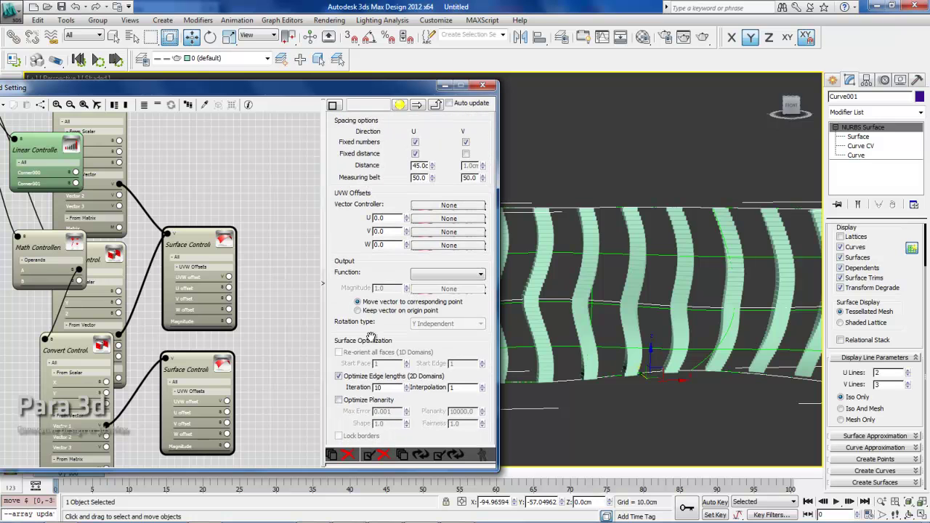
pyautogui.click(449, 456)
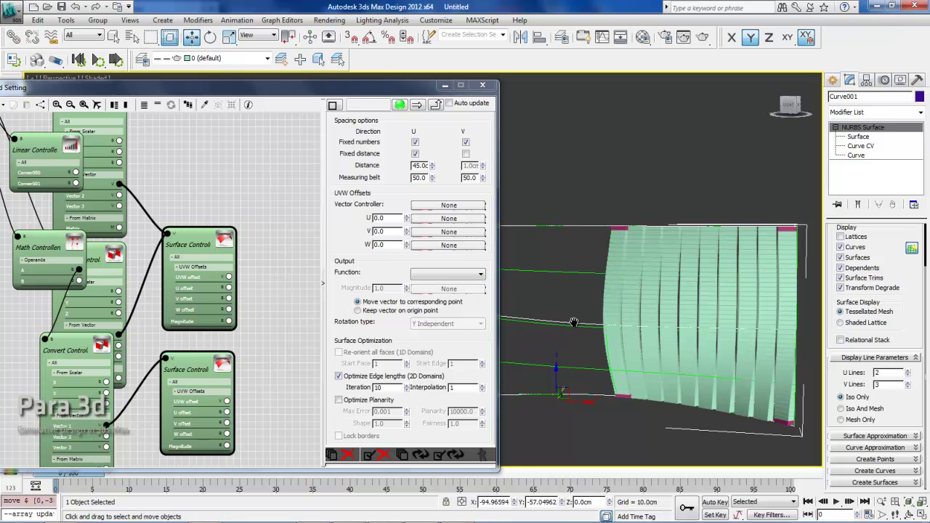
pyautogui.scroll(-3, 627, 323)
pyautogui.moveTo(574, 322); pyautogui.dragTo(646, 341, button='middle')
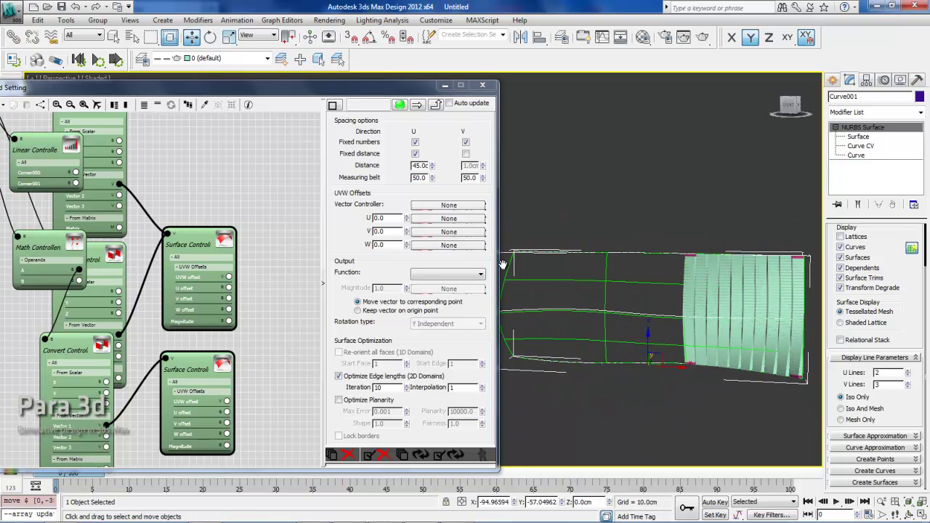
# Set Count 1 (D1) of the PARA_Box001 array to 30, update the array and inspect the surface coverage.
pyautogui.moveTo(211, 190); pyautogui.dragTo(303, 269, button='middle')
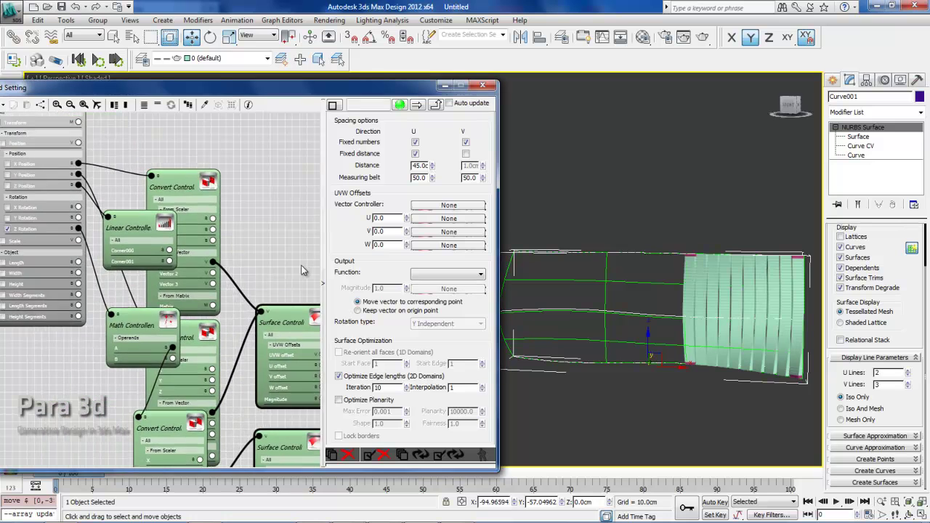
pyautogui.scroll(-1, 303, 270)
pyautogui.click(73, 133)
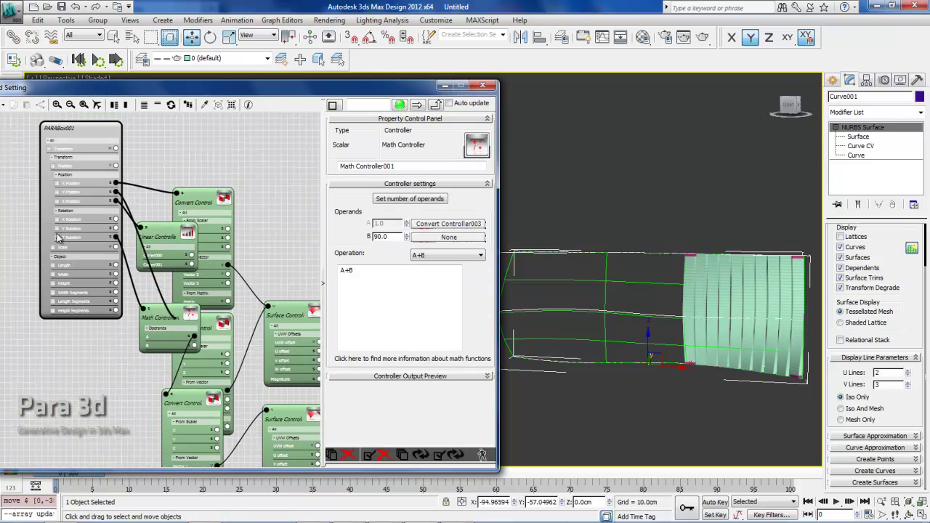
pyautogui.click(56, 241)
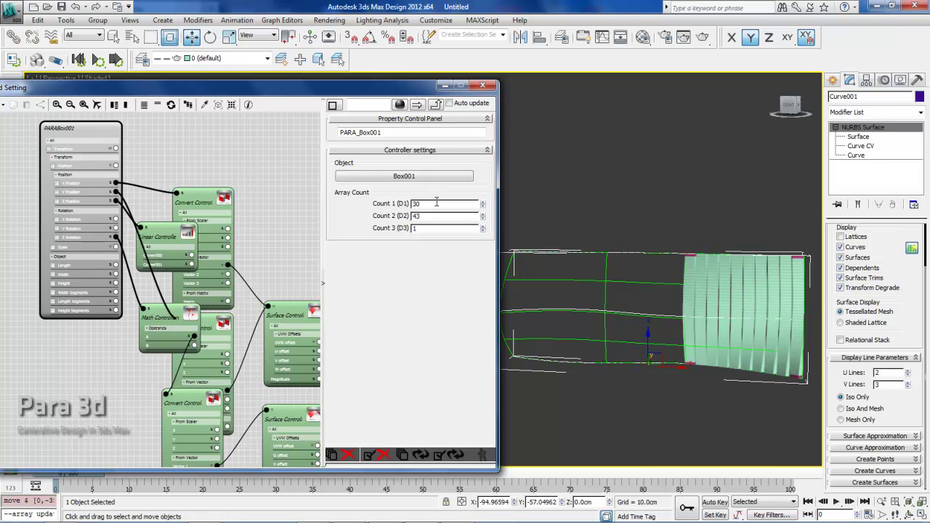
pyautogui.moveTo(571, 329)
pyautogui.mouseDown(button='middle')
pyautogui.moveTo(600, 328)
pyautogui.moveTo(589, 329)
pyautogui.mouseUp(button='middle')
pyautogui.scroll(5, 610, 347)
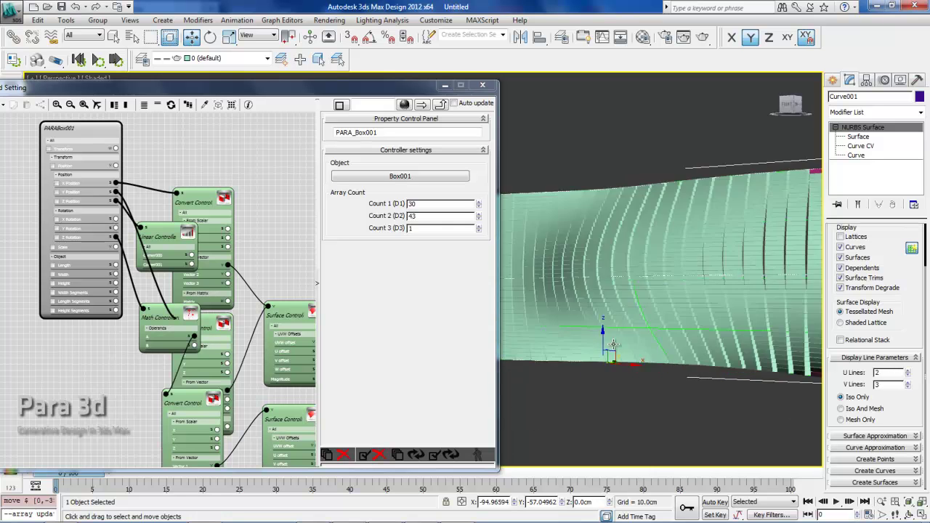
pyautogui.keyDown('alt'); pyautogui.moveTo(619, 350); pyautogui.dragTo(690, 331, button='middle'); pyautogui.keyUp('alt')
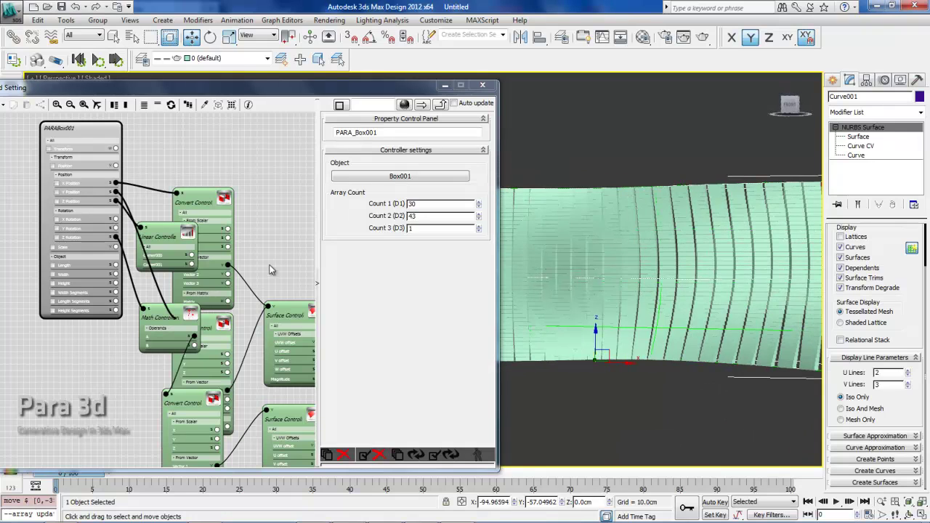
# Add a Pattern Controller from the Controller Library to the U offset of the upper Surface Controller.
pyautogui.moveTo(247, 249); pyautogui.dragTo(118, 165, button='middle')
pyautogui.scroll(2, 222, 295)
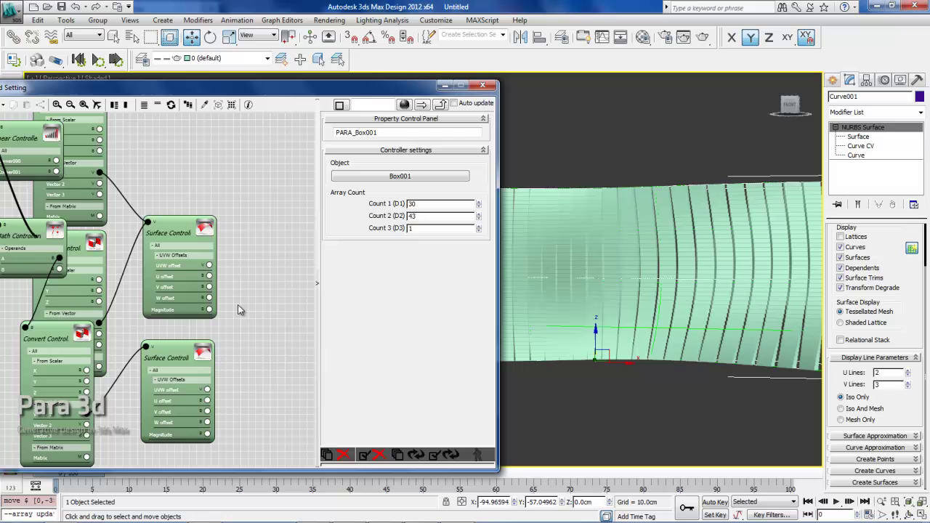
pyautogui.click(227, 280)
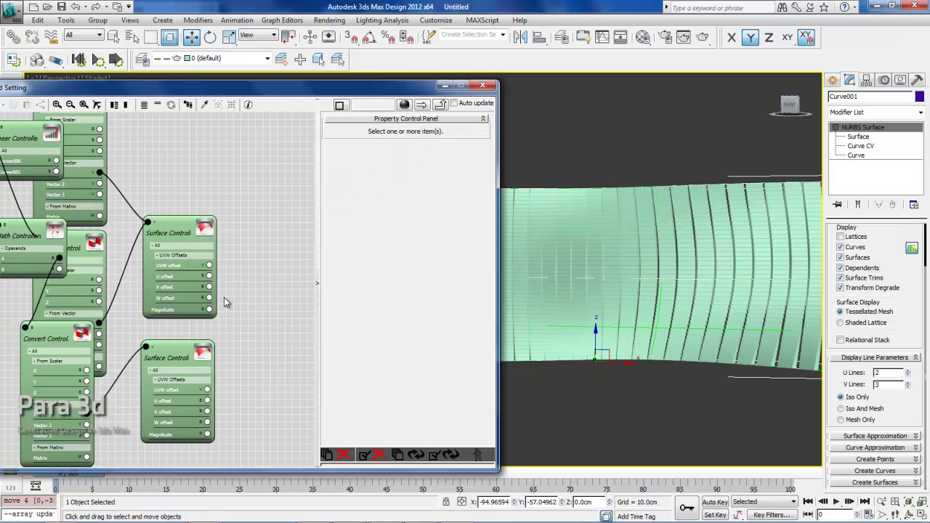
pyautogui.scroll(3, 226, 303)
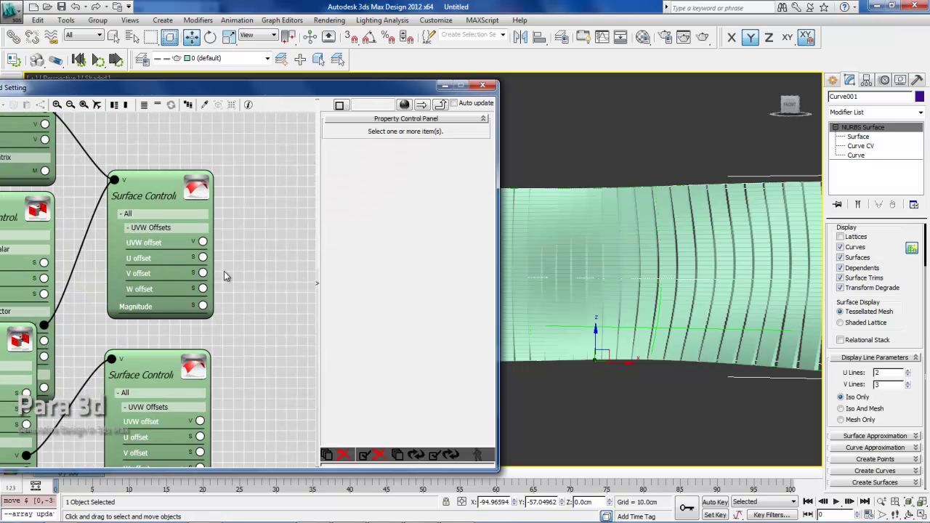
pyautogui.click(155, 199)
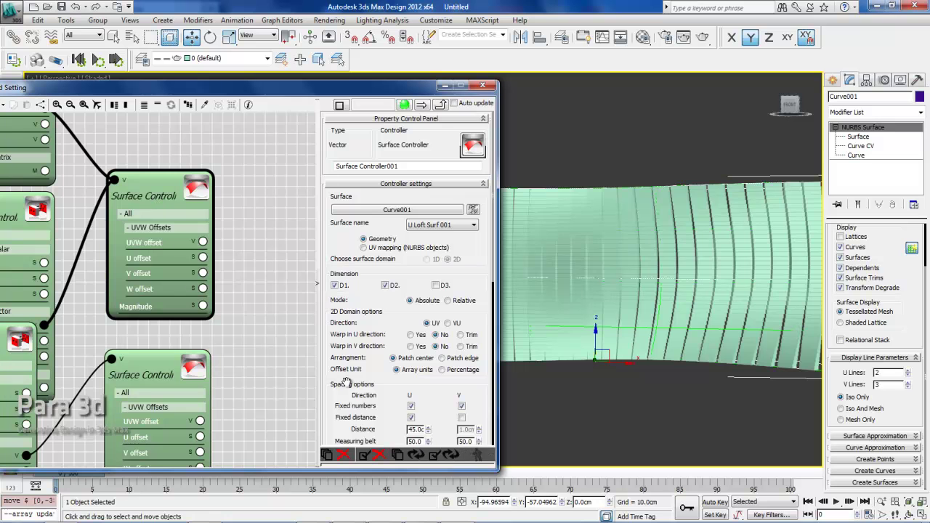
pyautogui.moveTo(337, 327); pyautogui.dragTo(334, 272)
pyautogui.scroll(-3, 378, 336)
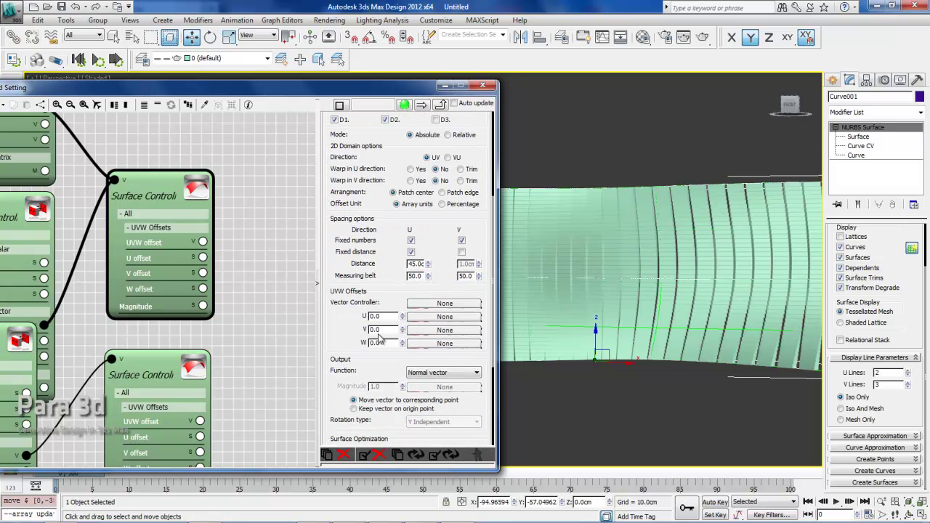
pyautogui.click(436, 317)
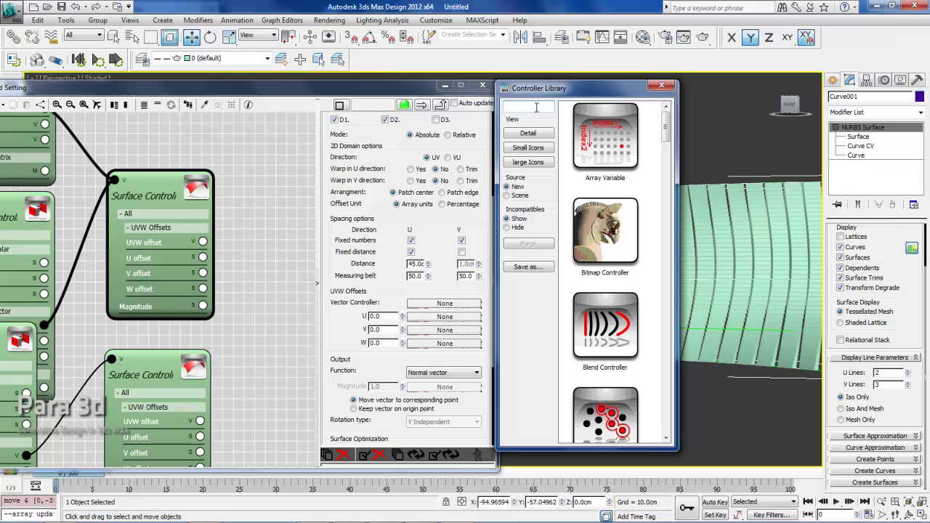
pyautogui.write('PATTER')
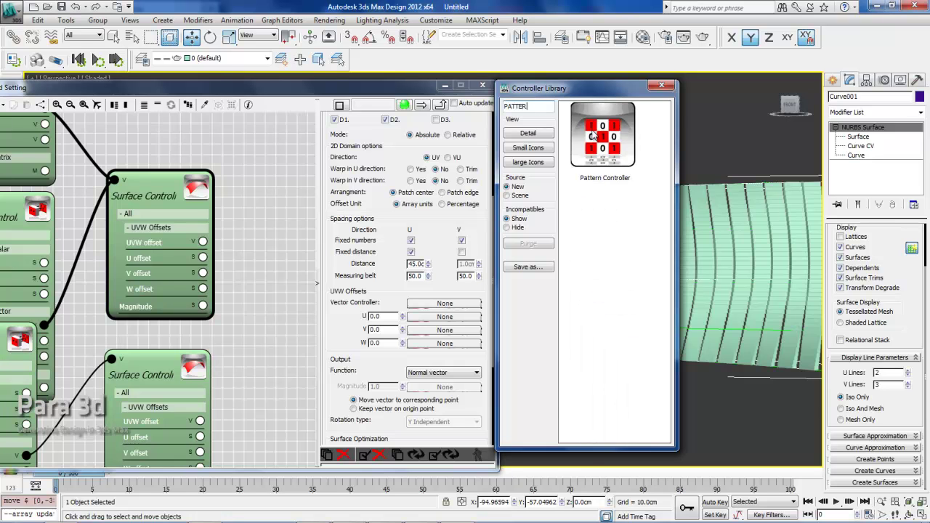
pyautogui.moveTo(593, 135); pyautogui.dragTo(426, 325)
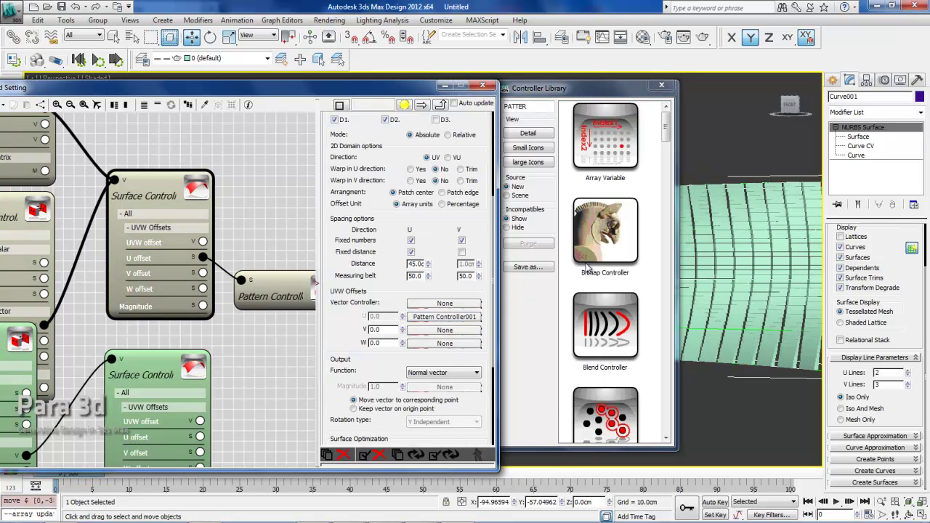
pyautogui.click(661, 85)
# Set the Pattern Map to .5 and 0 on separate rows, and link the Pattern Controller to the lower Surface Controller's U offset.
pyautogui.click(280, 292)
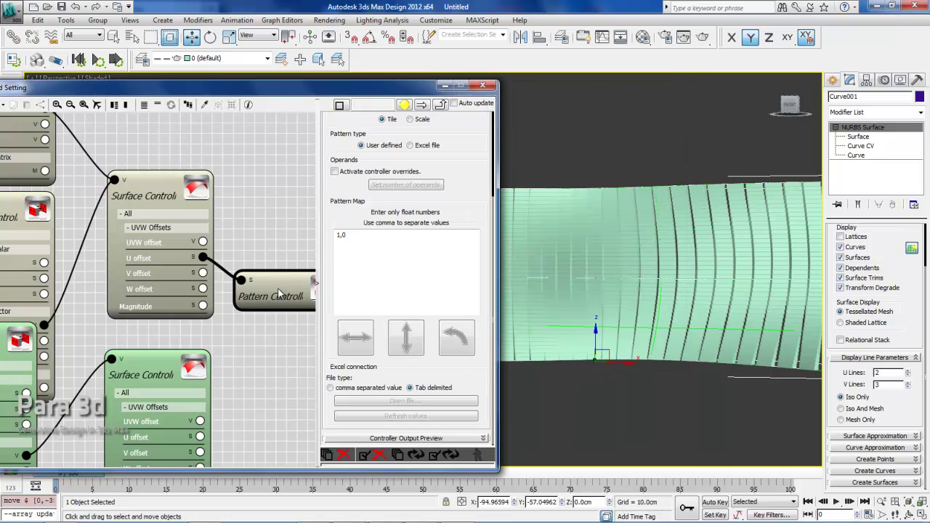
pyautogui.moveTo(359, 235); pyautogui.dragTo(302, 239)
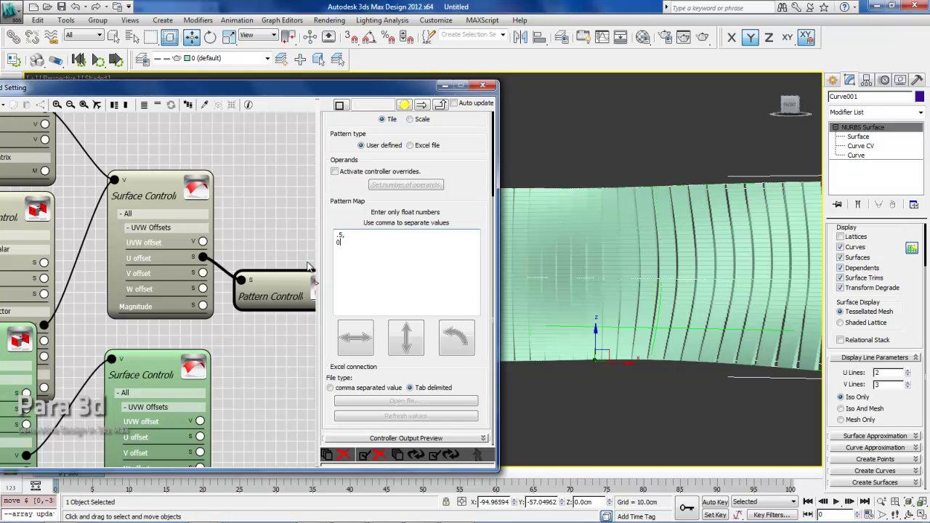
pyautogui.moveTo(266, 364); pyautogui.dragTo(251, 279, button='middle')
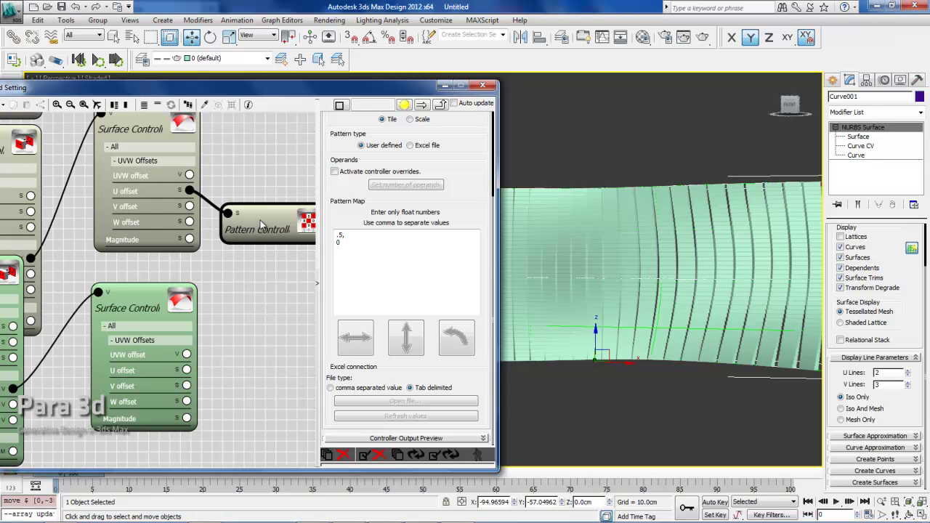
pyautogui.moveTo(227, 213); pyautogui.dragTo(187, 370)
pyautogui.moveTo(160, 266); pyautogui.dragTo(176, 316, button='middle')
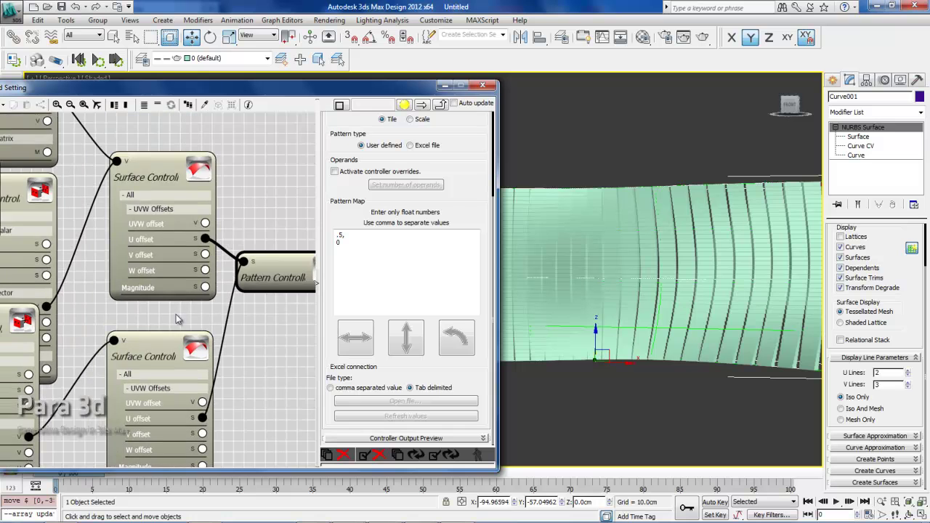
pyautogui.scroll(-1, 176, 317)
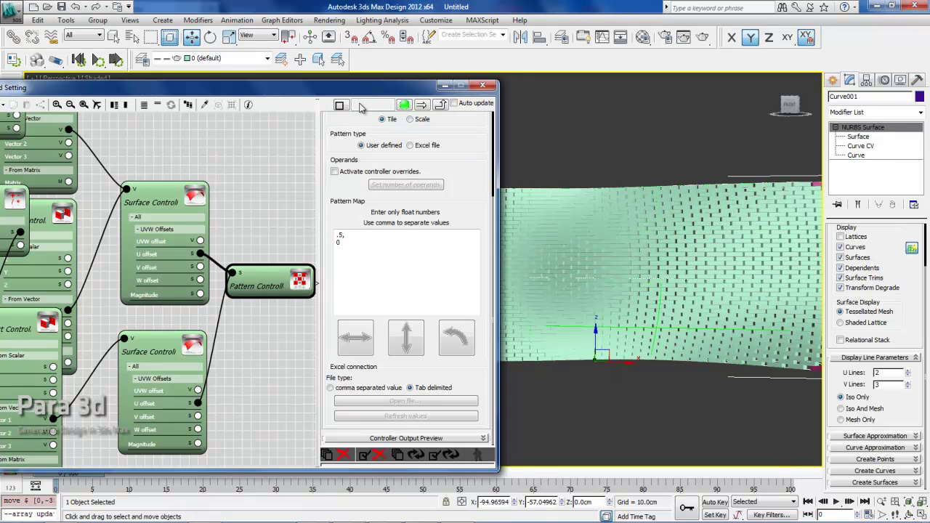
# Inspect the offset box pattern across the whole surface and close up near its lower edge.
pyautogui.moveTo(368, 90); pyautogui.dragTo(410, 425)
pyautogui.moveTo(533, 332); pyautogui.dragTo(396, 311, button='middle')
pyautogui.scroll(3, 396, 314)
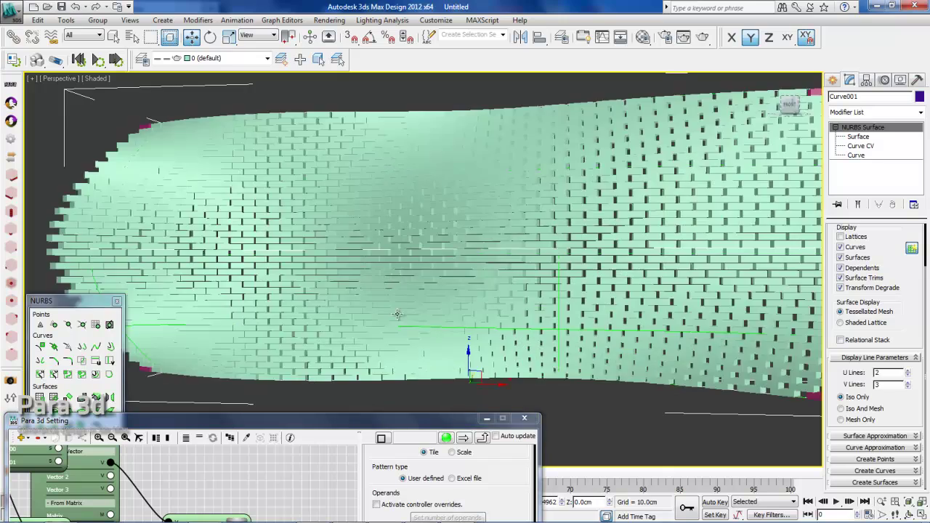
pyautogui.moveTo(456, 307)
pyautogui.mouseDown(button='middle')
pyautogui.moveTo(450, 319)
pyautogui.moveTo(490, 373)
pyautogui.moveTo(590, 334)
pyautogui.moveTo(418, 385)
pyautogui.mouseUp(button='middle')
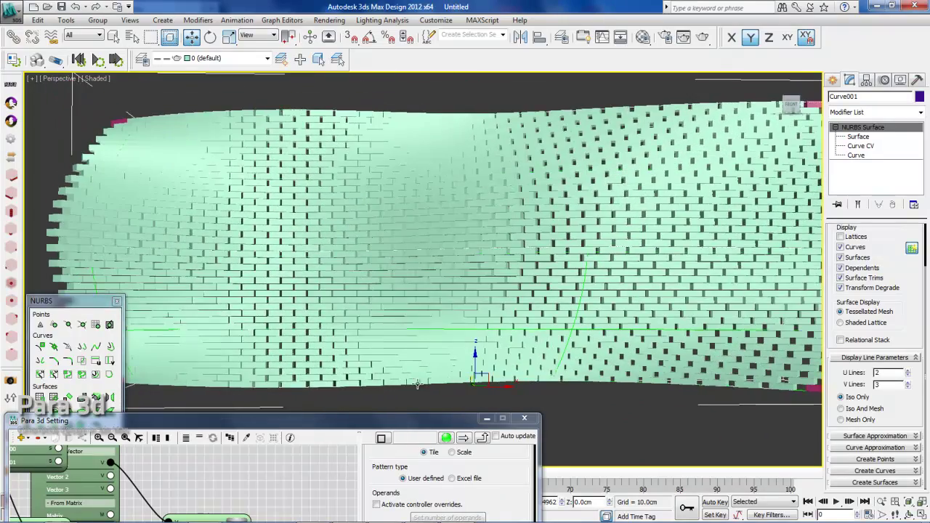
pyautogui.scroll(5, 418, 385)
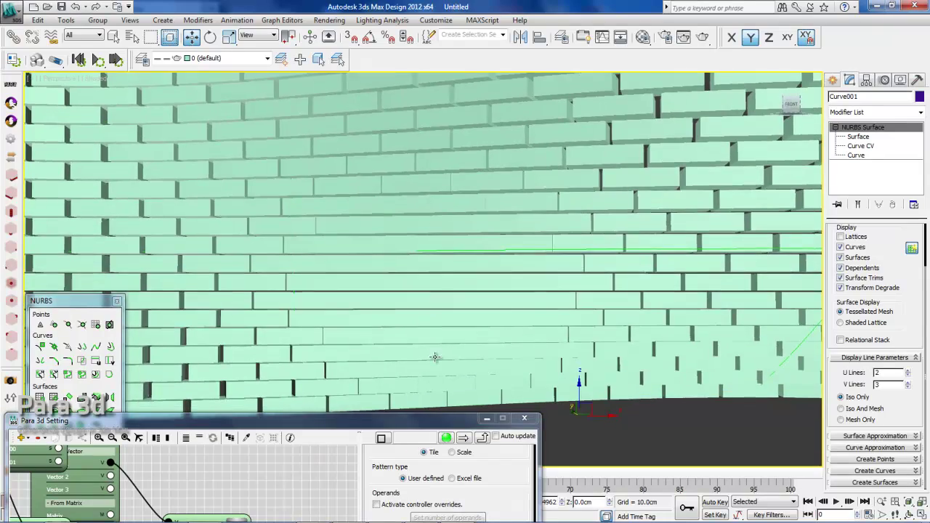
pyautogui.scroll(-6, 434, 357)
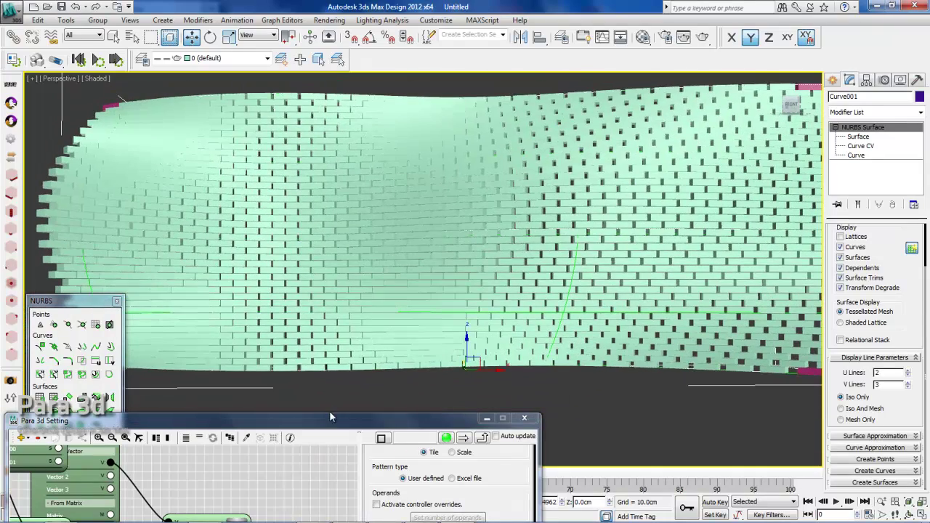
# Set the edge length optimization's Interpolation to 2 on both Surface Controllers.
pyautogui.moveTo(329, 420); pyautogui.dragTo(421, 134)
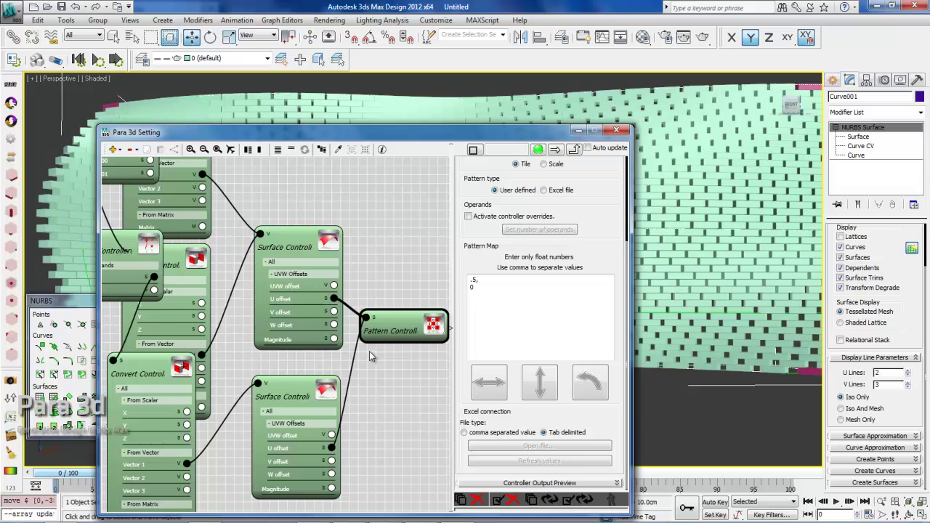
pyautogui.moveTo(372, 383); pyautogui.dragTo(388, 362, button='middle')
pyautogui.scroll(-2, 388, 362)
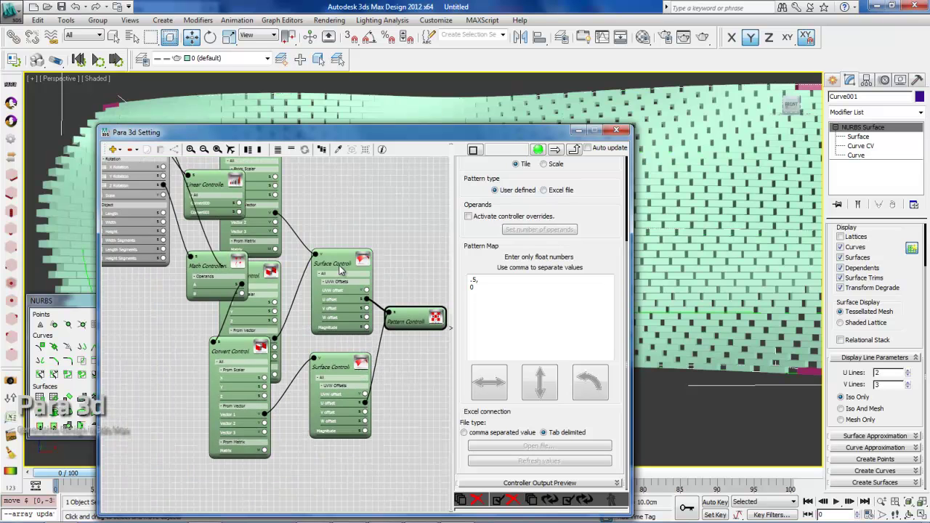
pyautogui.click(341, 270)
pyautogui.click(331, 368)
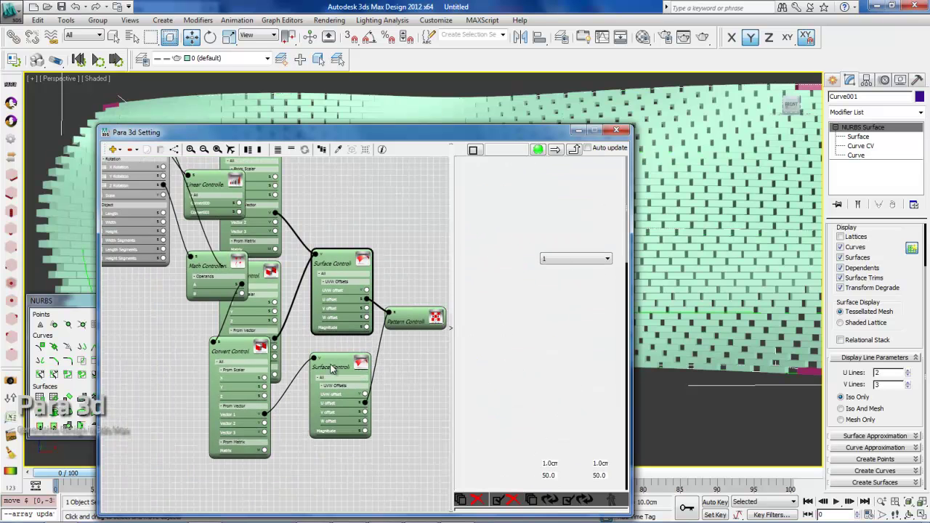
pyautogui.scroll(-5, 490, 363)
pyautogui.scroll(-1, 491, 363)
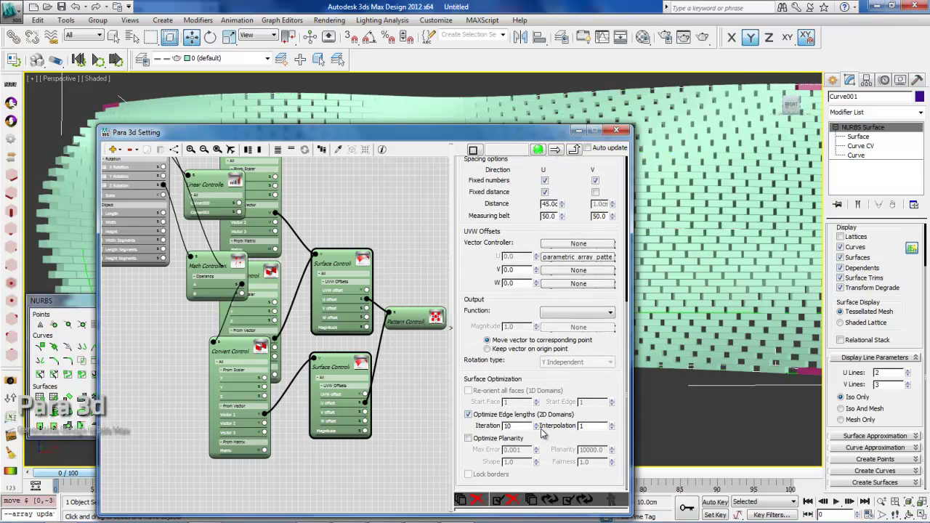
pyautogui.click(612, 426)
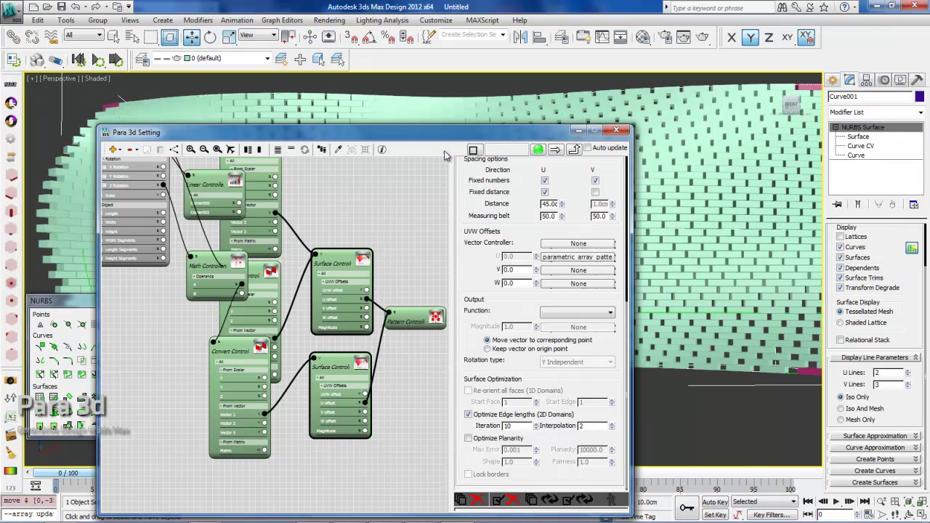
# Update the array and inspect the box spacing along the surface from several angles.
pyautogui.moveTo(438, 135); pyautogui.dragTo(209, 90)
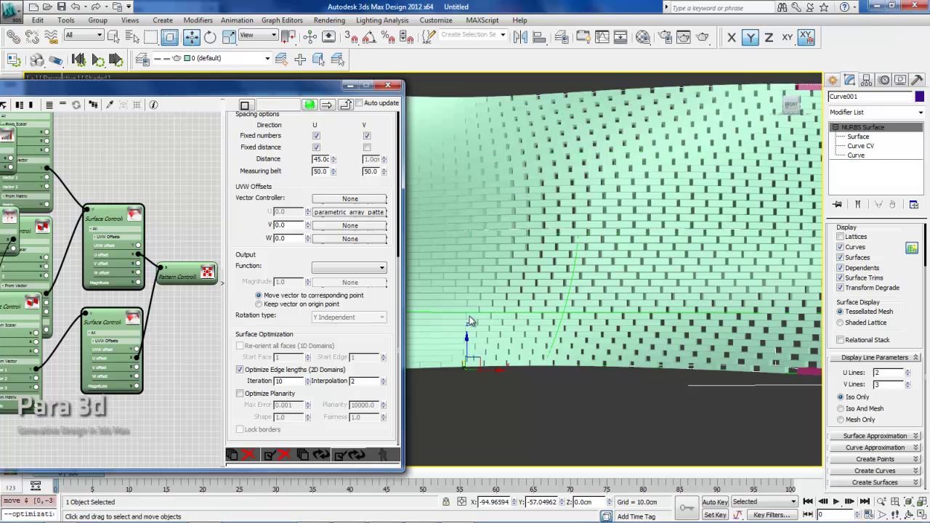
pyautogui.moveTo(468, 322); pyautogui.dragTo(571, 336, button='middle')
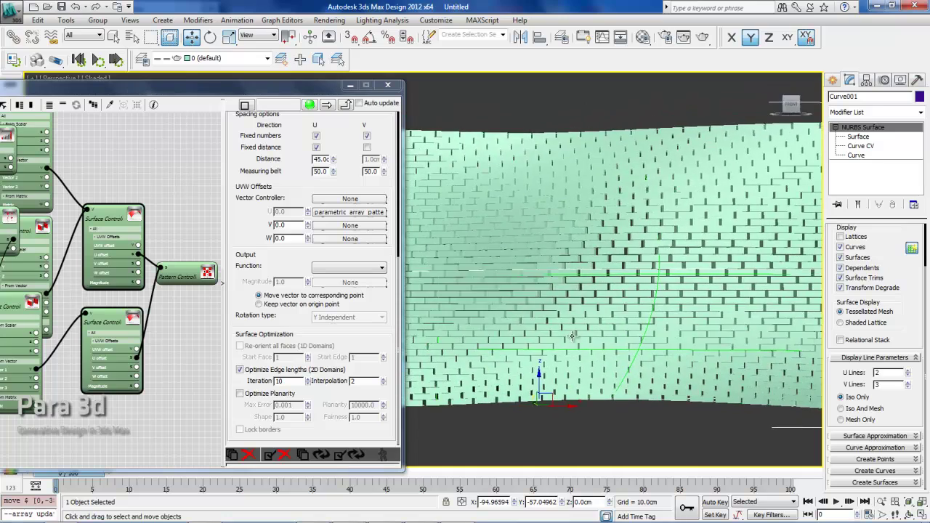
pyautogui.keyDown('alt'); pyautogui.moveTo(641, 371); pyautogui.dragTo(486, 292, button='middle'); pyautogui.keyUp('alt')
pyautogui.keyDown('alt'); pyautogui.moveTo(682, 305); pyautogui.dragTo(516, 308, button='middle'); pyautogui.keyUp('alt')
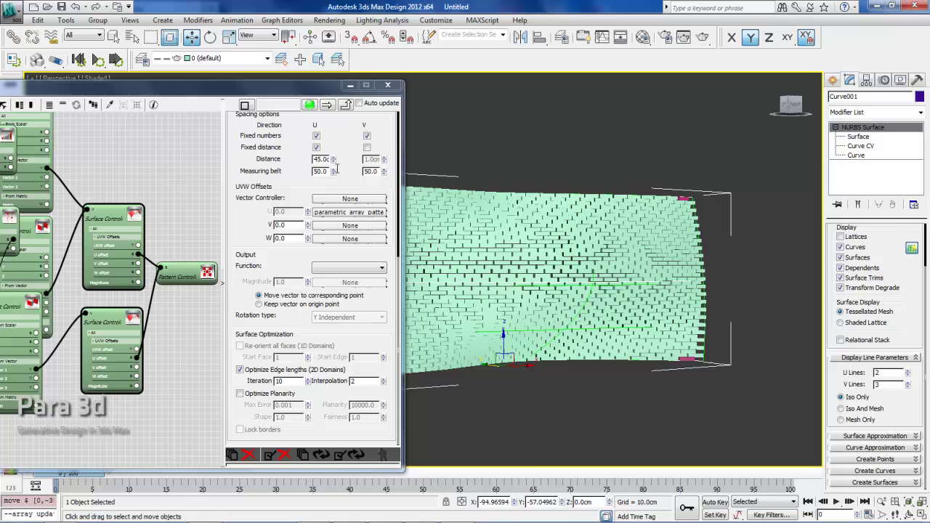
# Deselect the Surface Controllers and auto-arrange the controller nodes in the graph.
pyautogui.moveTo(193, 91); pyautogui.dragTo(444, 122)
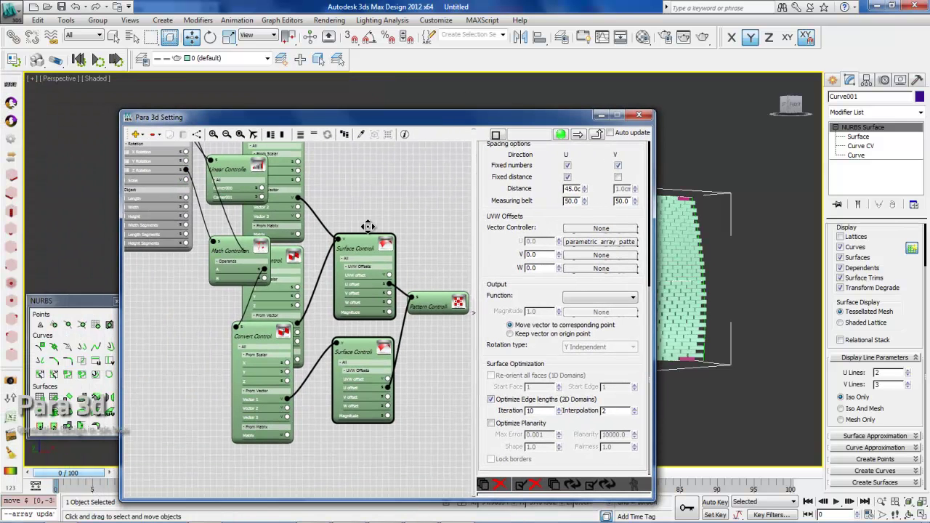
pyautogui.moveTo(367, 226); pyautogui.dragTo(390, 296, button='middle')
pyautogui.click(383, 250)
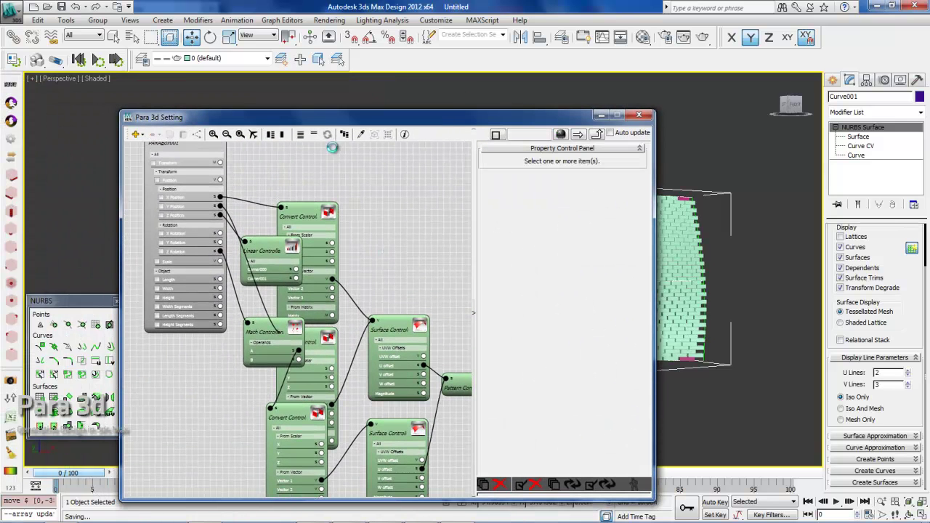
pyautogui.scroll(-2, 354, 227)
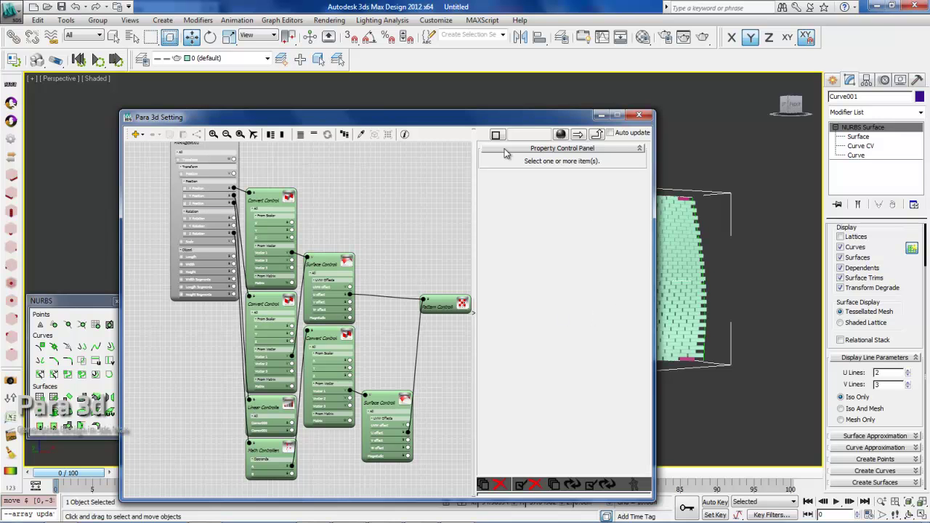
# Examine the box array around the curved end and along the length of the surface.
pyautogui.moveTo(465, 117); pyautogui.dragTo(358, 87)
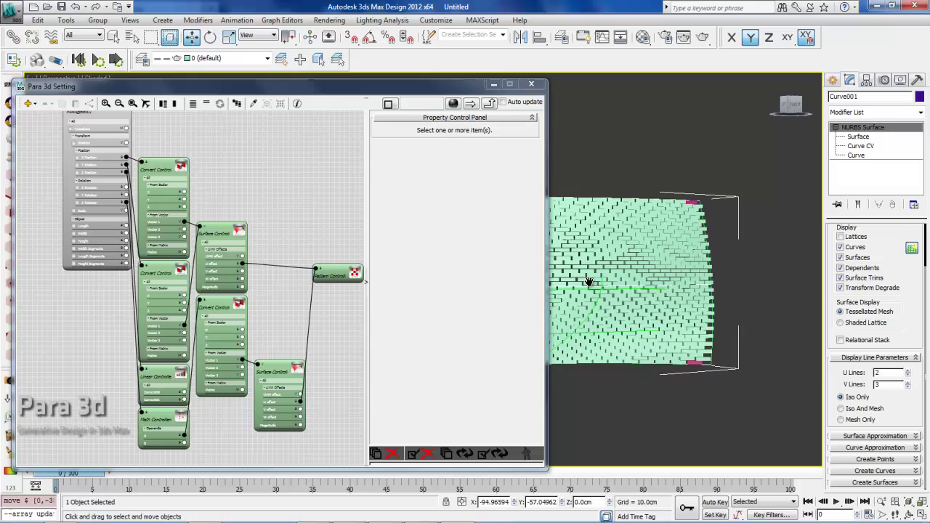
pyautogui.moveTo(589, 282); pyautogui.dragTo(765, 317, button='middle')
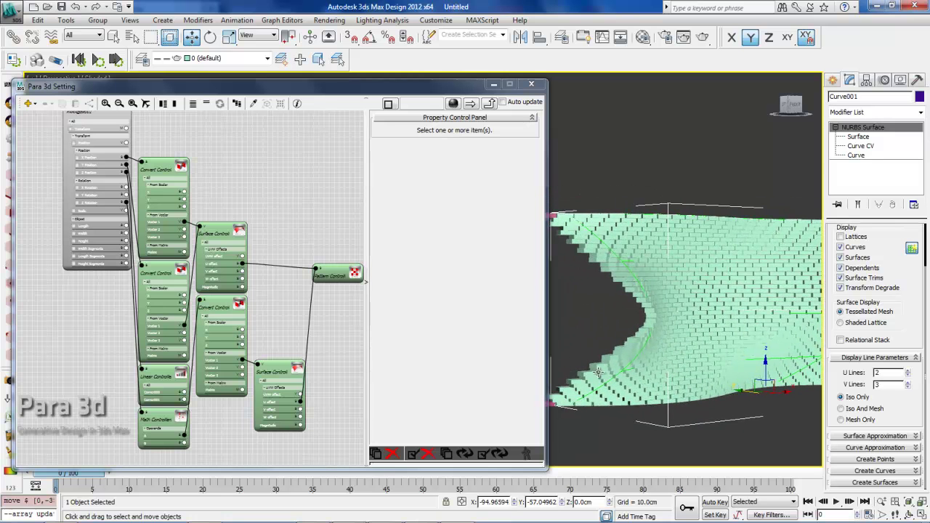
pyautogui.moveTo(702, 332); pyautogui.dragTo(669, 345, button='middle')
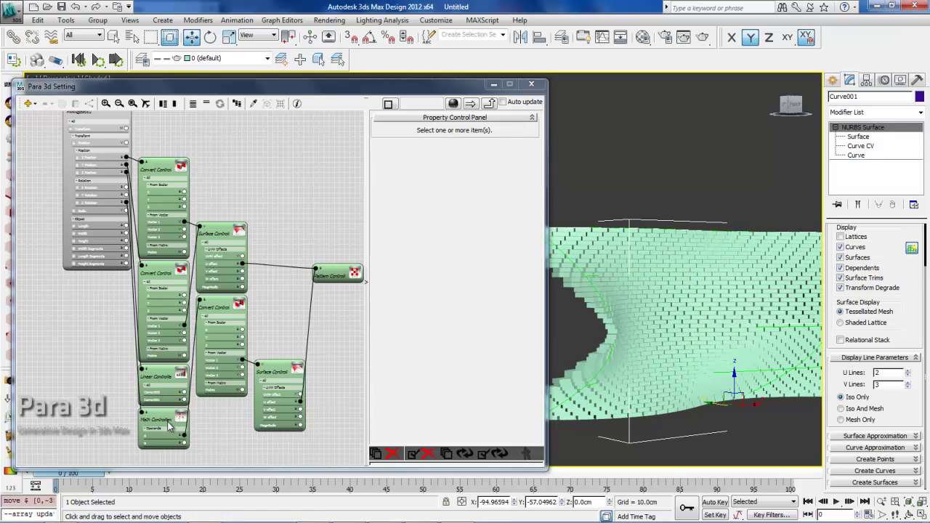
pyautogui.moveTo(633, 332); pyautogui.dragTo(612, 332, button='middle')
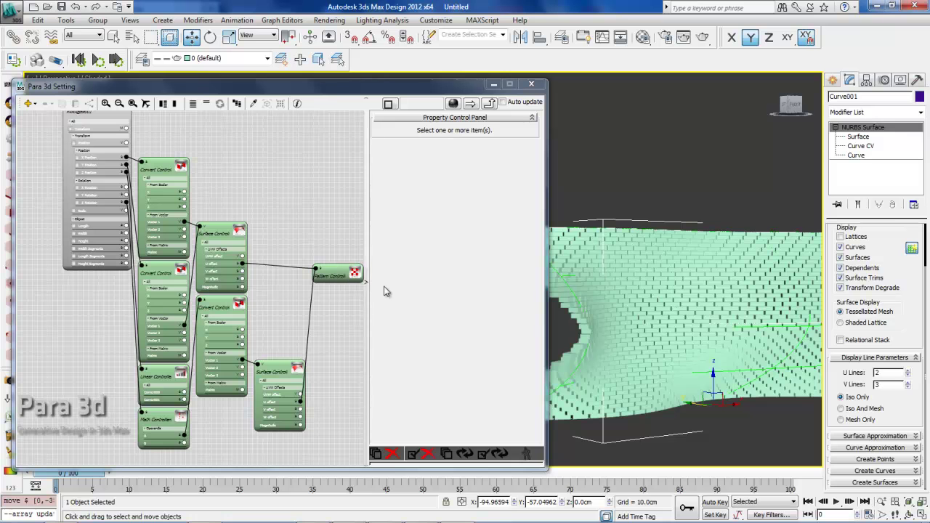
pyautogui.moveTo(677, 330); pyautogui.dragTo(621, 335, button='middle')
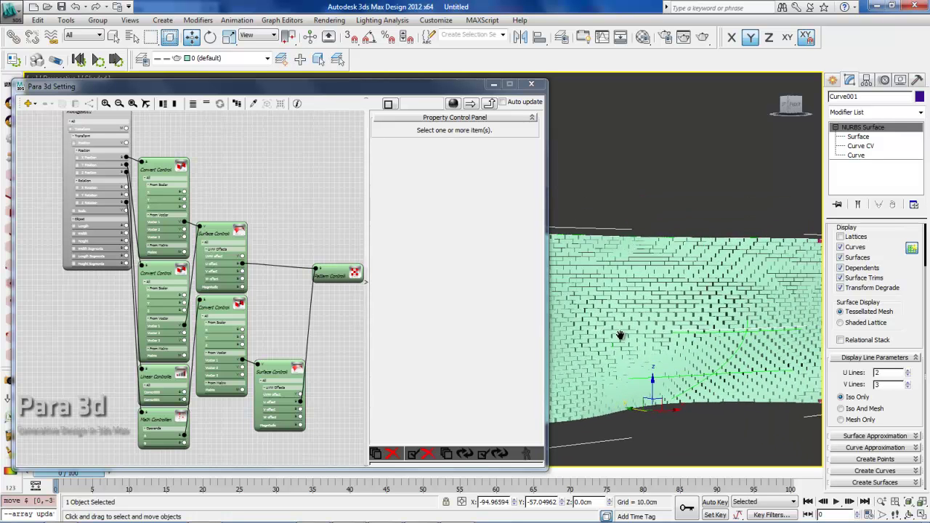
# Review the spacing, UVW offset, output and optimization settings of the Surface Controller that outputs Rotation.
pyautogui.click(268, 371)
pyautogui.moveTo(399, 380); pyautogui.dragTo(402, 251)
pyautogui.scroll(-5, 409, 327)
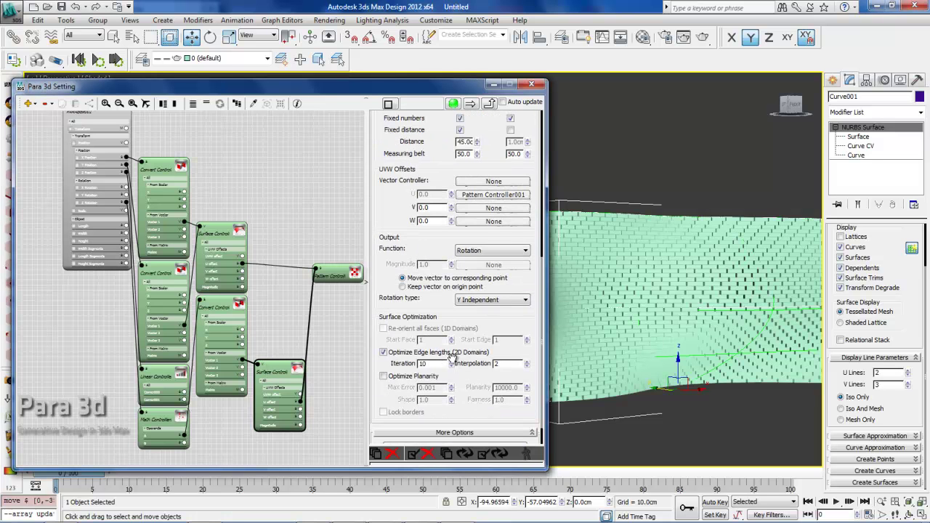
pyautogui.scroll(4, 429, 290)
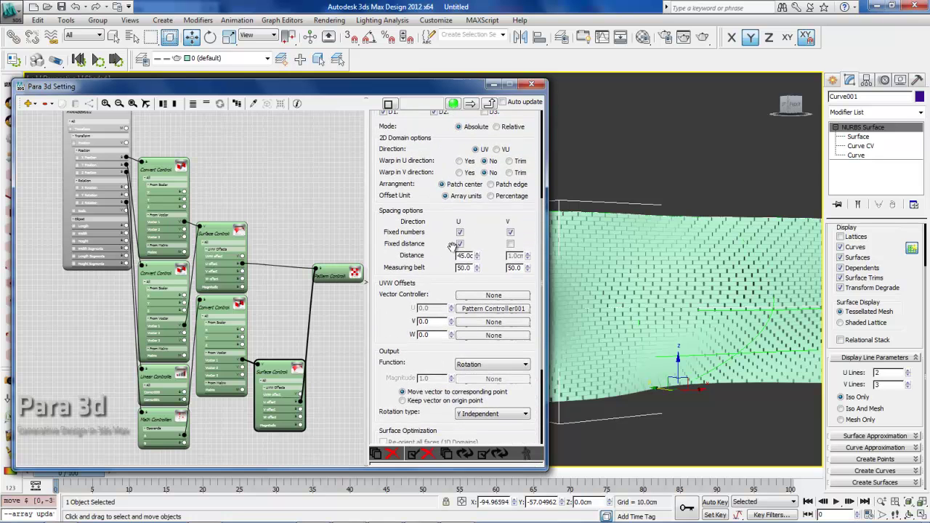
pyautogui.moveTo(662, 321); pyautogui.dragTo(645, 296, button='middle')
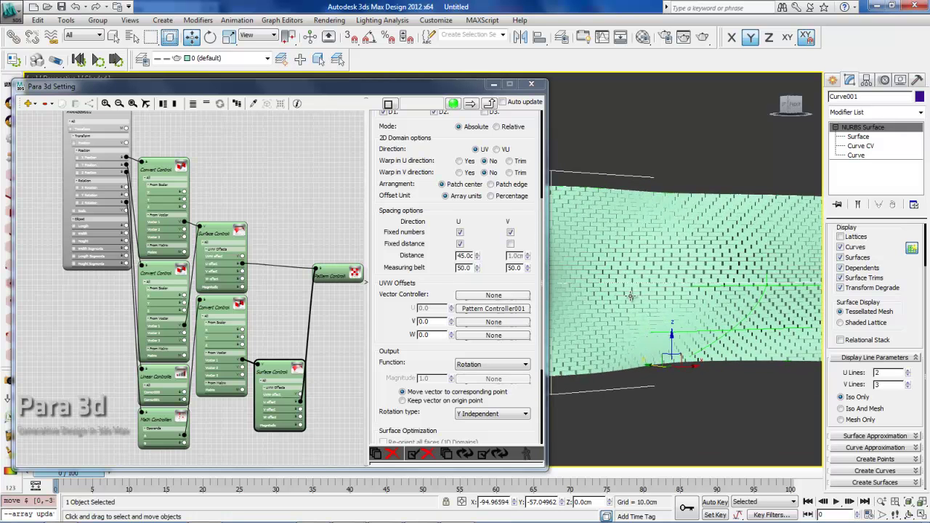
pyautogui.moveTo(382, 363); pyautogui.dragTo(381, 264)
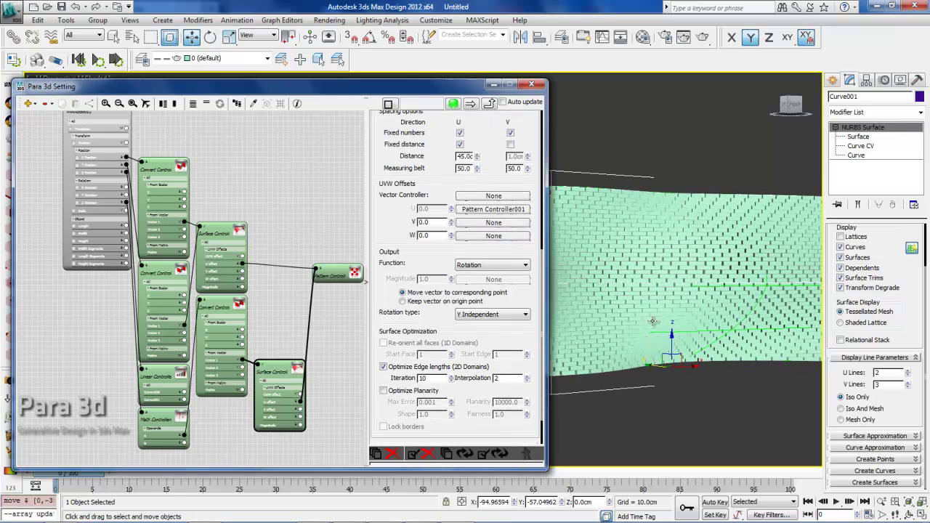
pyautogui.moveTo(650, 265); pyautogui.dragTo(644, 324, button='middle')
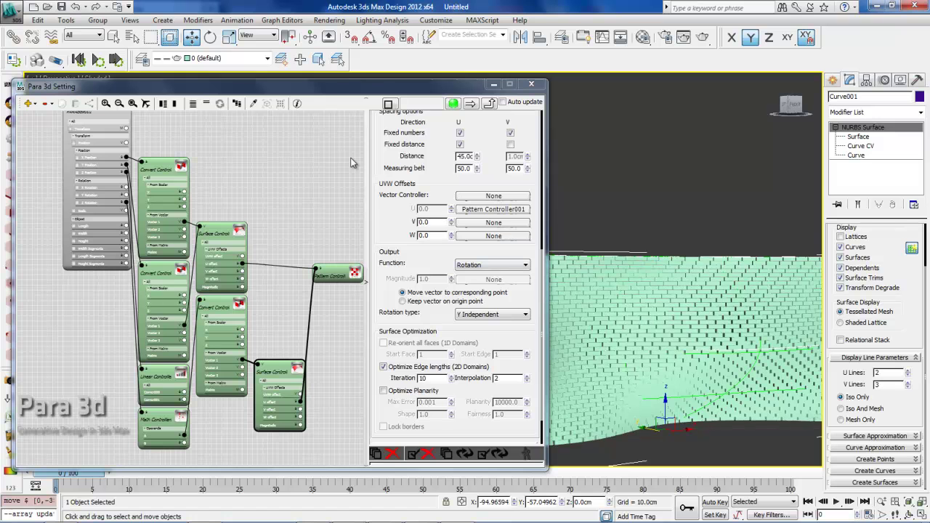
pyautogui.moveTo(386, 195)
pyautogui.mouseDown()
pyautogui.moveTo(390, 257)
pyautogui.moveTo(393, 182)
pyautogui.mouseUp()
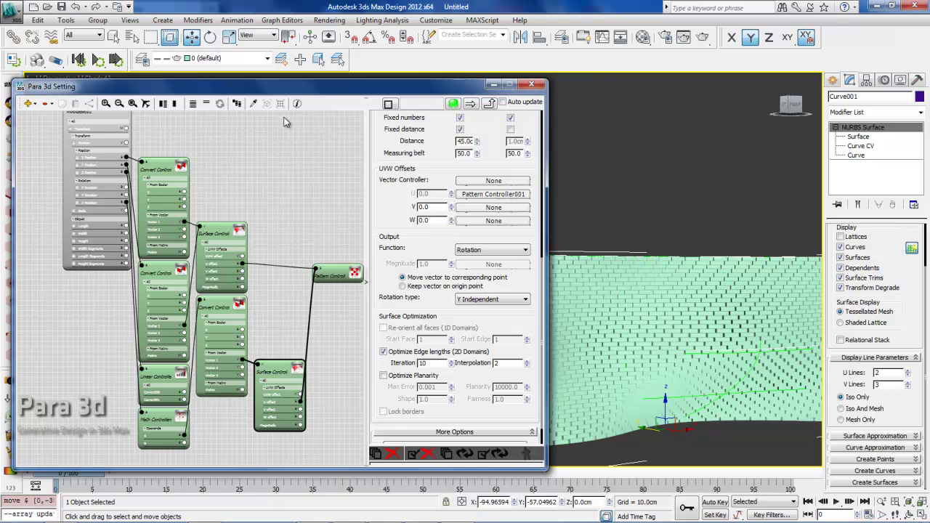
pyautogui.moveTo(208, 88); pyautogui.dragTo(252, 82)
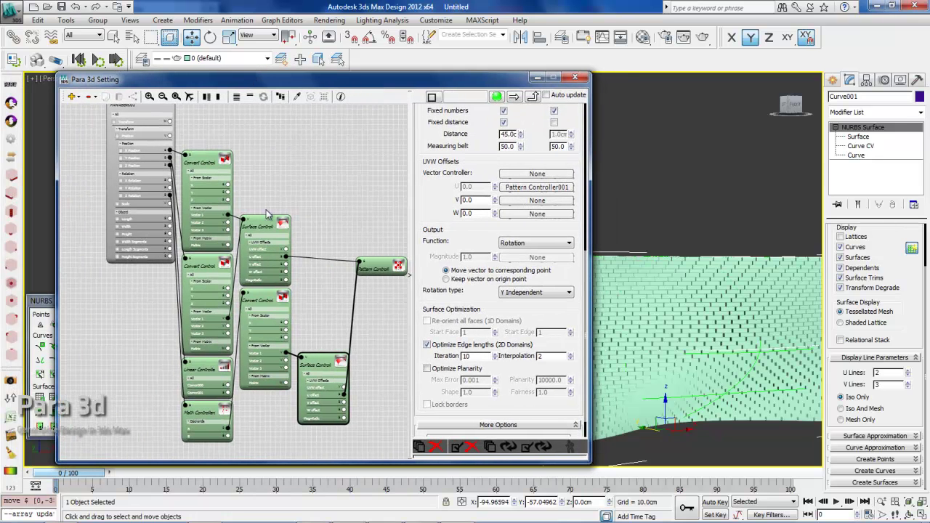